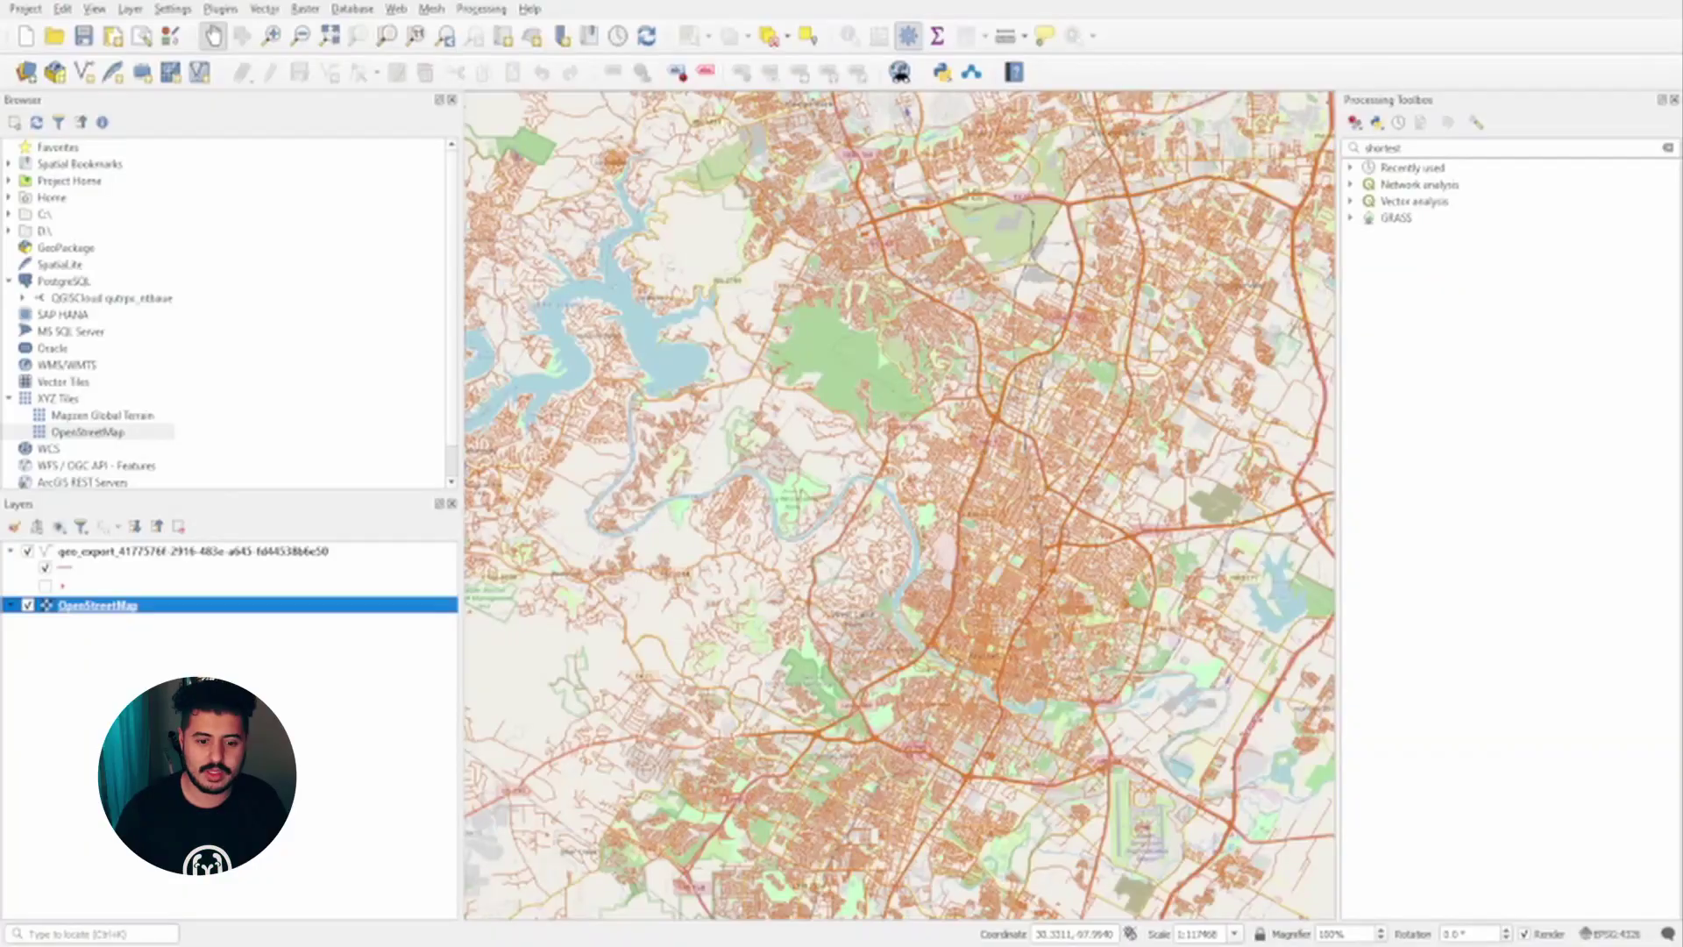
Step: Select the geo_export road layer and turn on its direction-arrow symbols for the area around Lake Travis
left_click_drag(820, 403, 1079, 471)
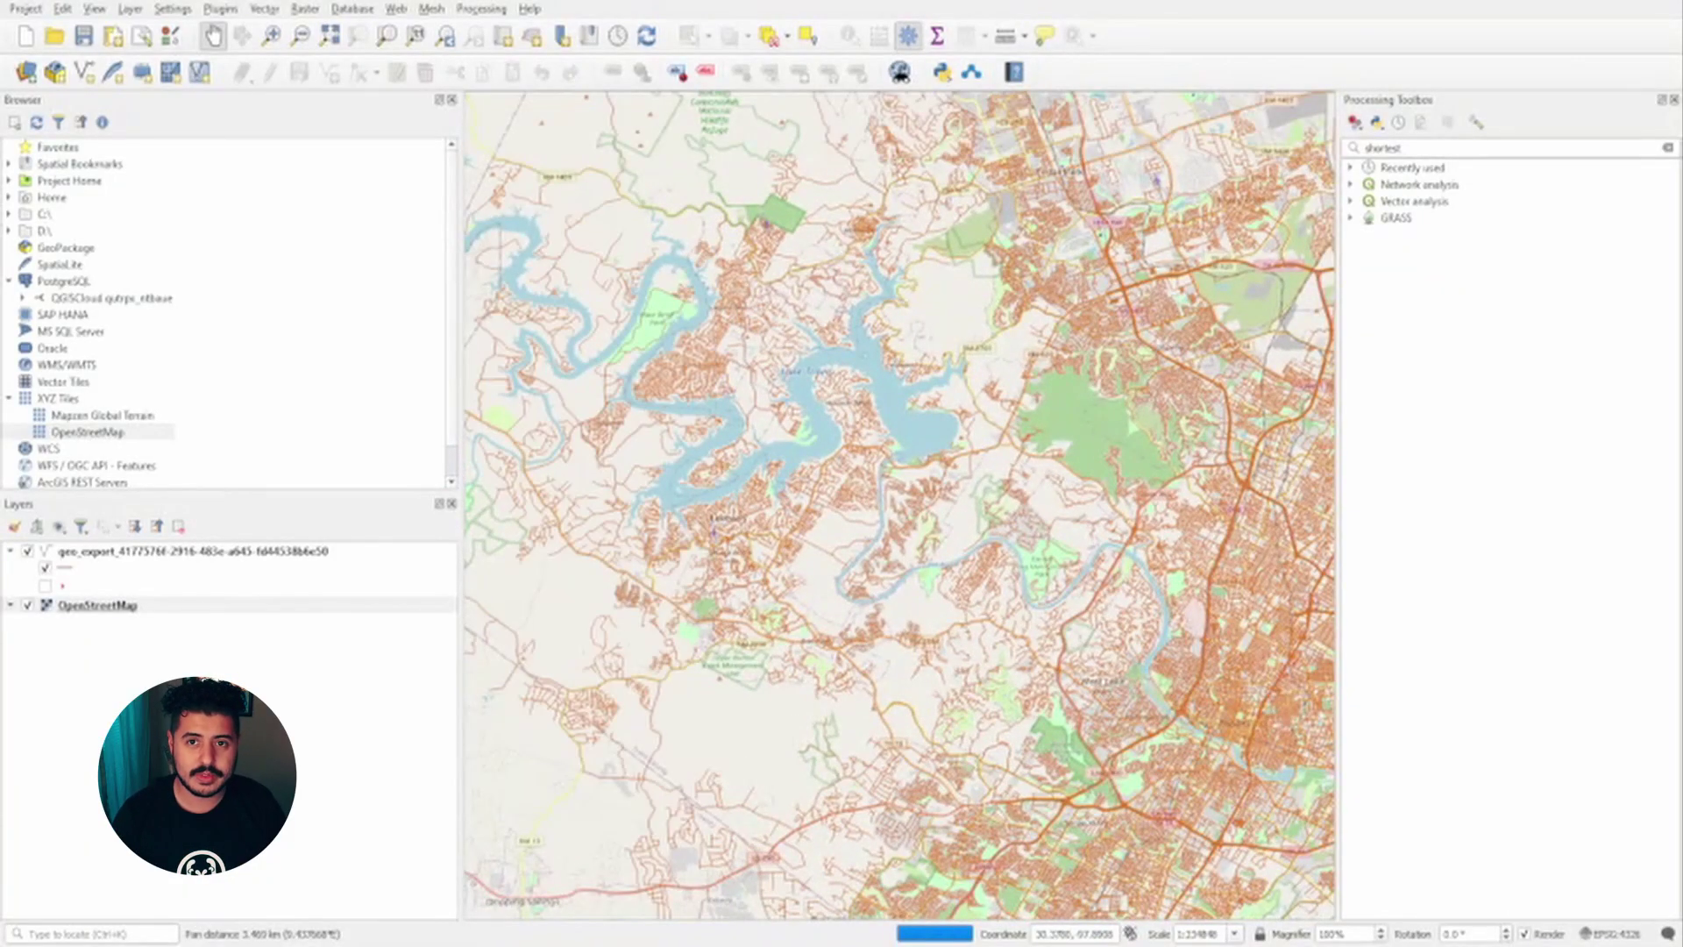
scroll(894, 491, "down", 1)
scroll(833, 421, "up", 1)
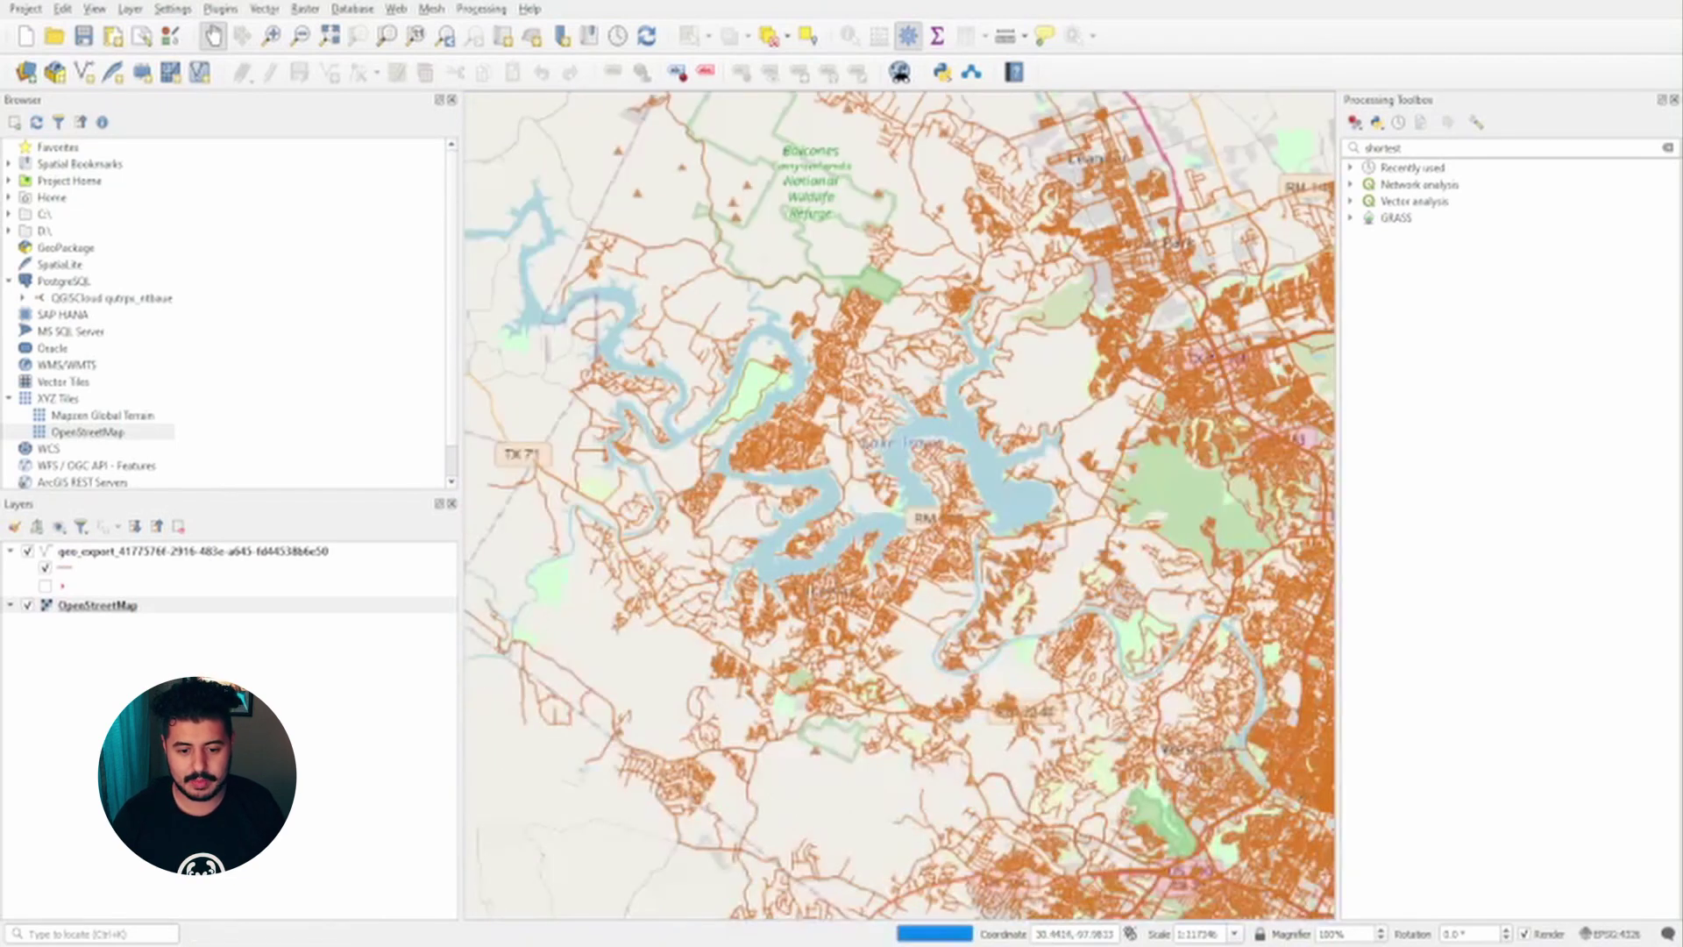
left_click_drag(917, 425, 831, 456)
scroll(827, 406, "up", 1)
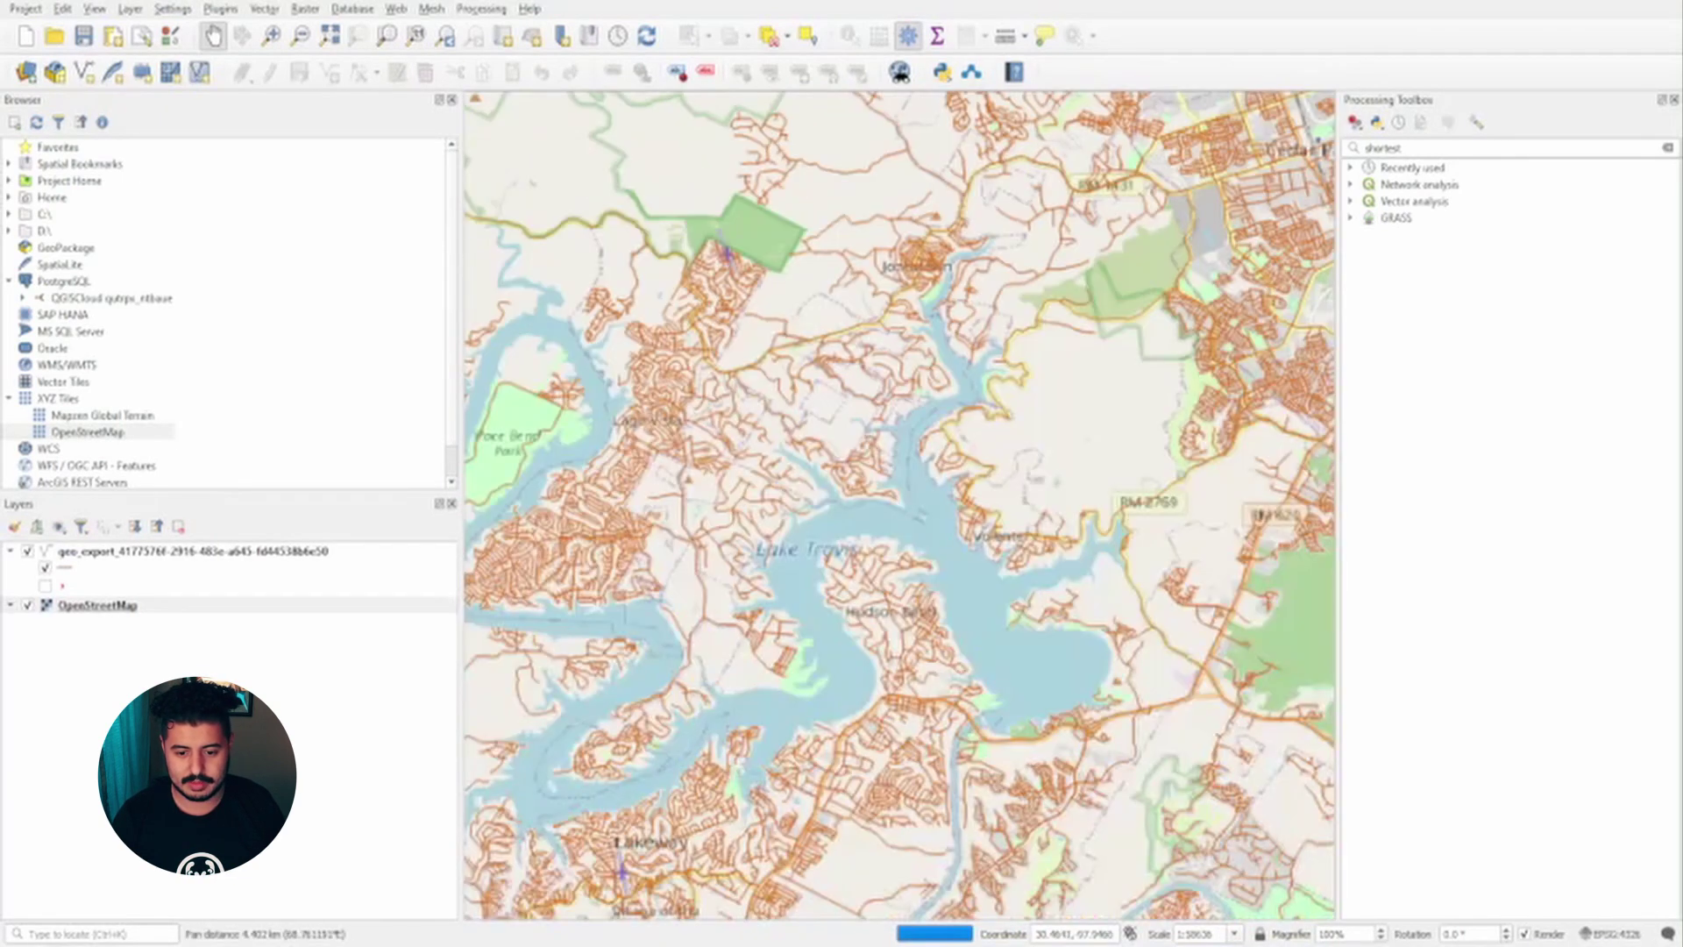
double_click(64, 567)
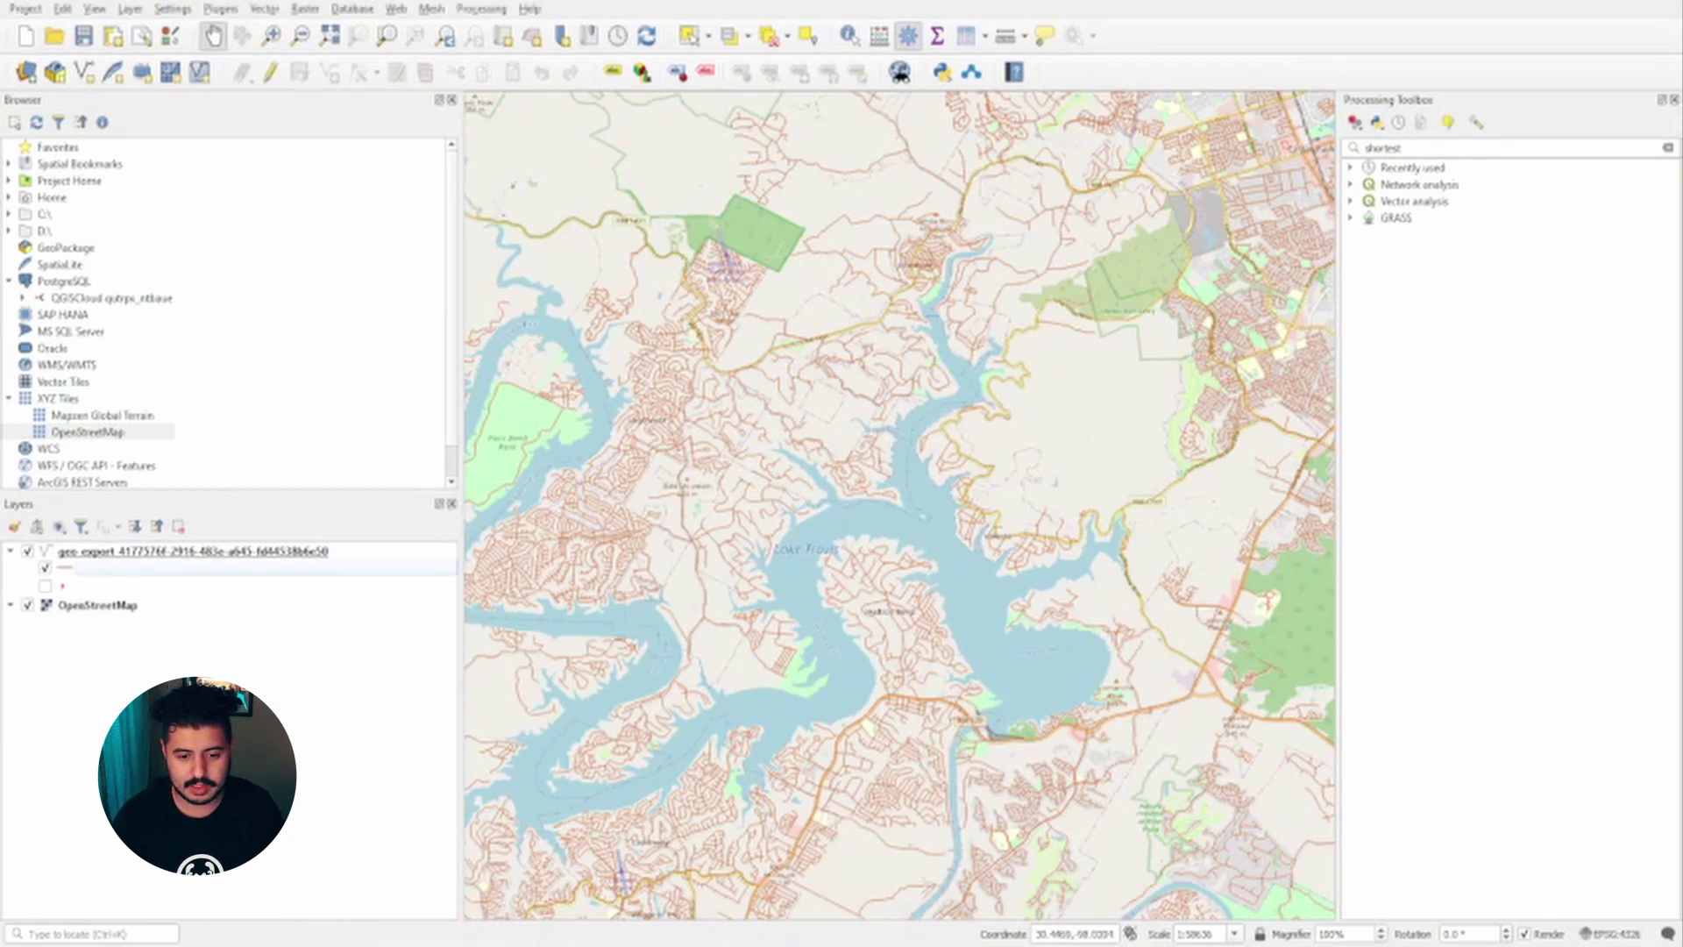
left_click(193, 551)
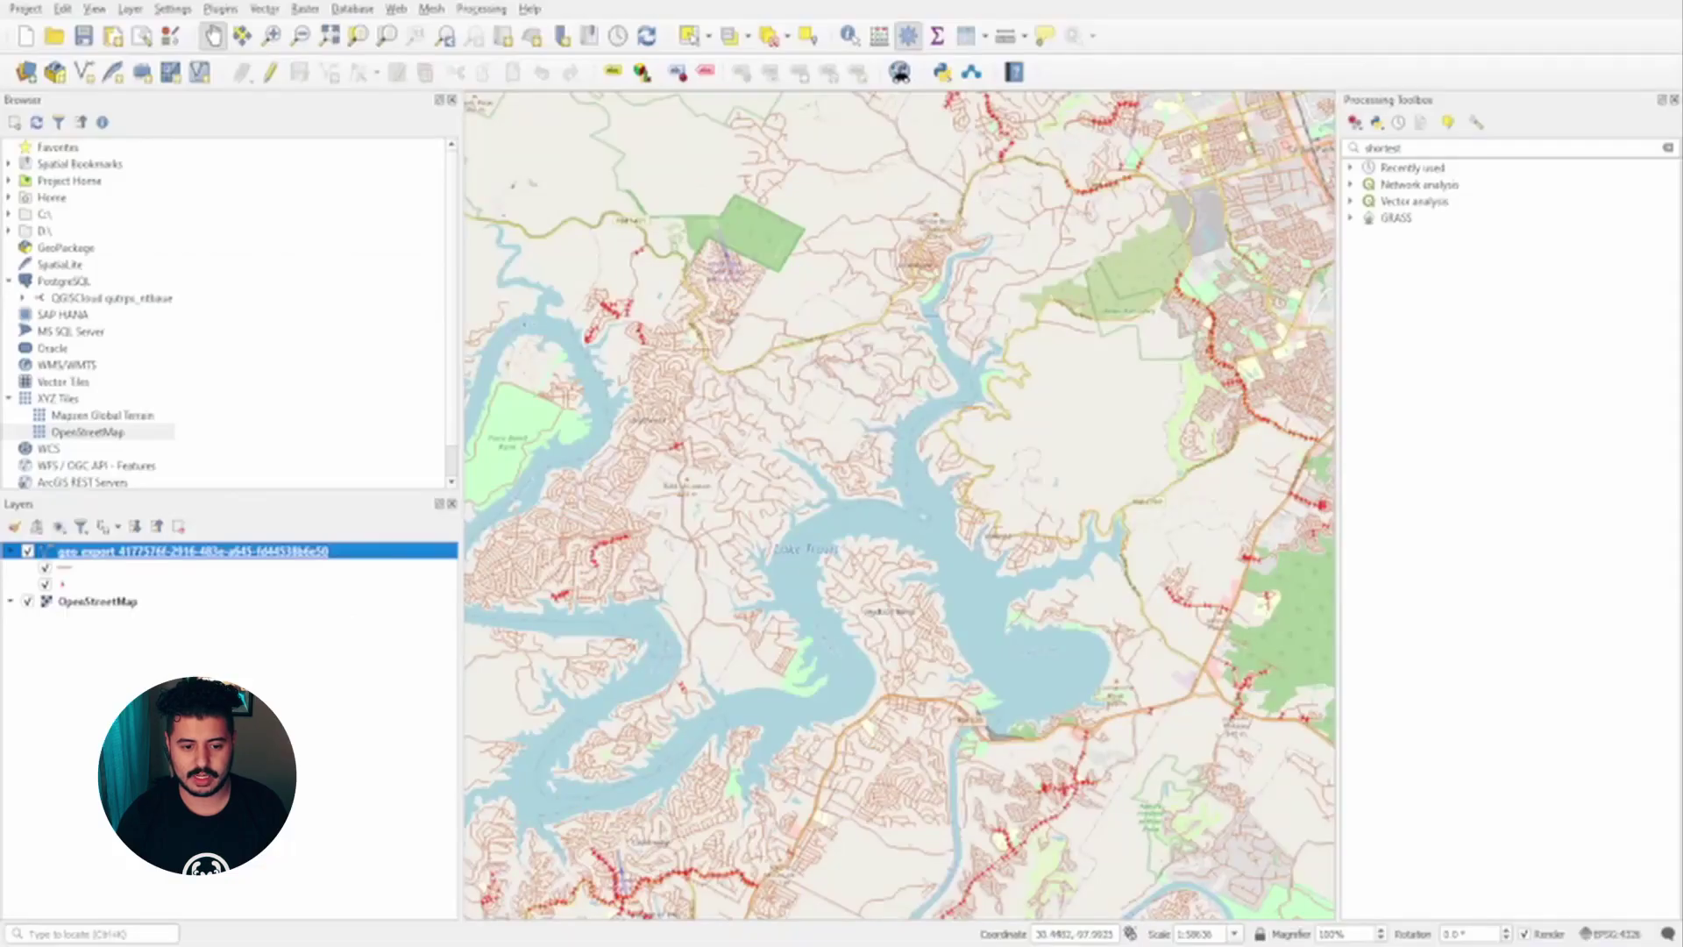
Step: Examine the red direction arrows on the roads around North Quinlan Park Road, Chalk Knoll Drive and the wider Austin area
left_click_drag(1000, 880, 790, 571)
scroll(859, 526, "up", 3)
scroll(900, 505, "up", 2)
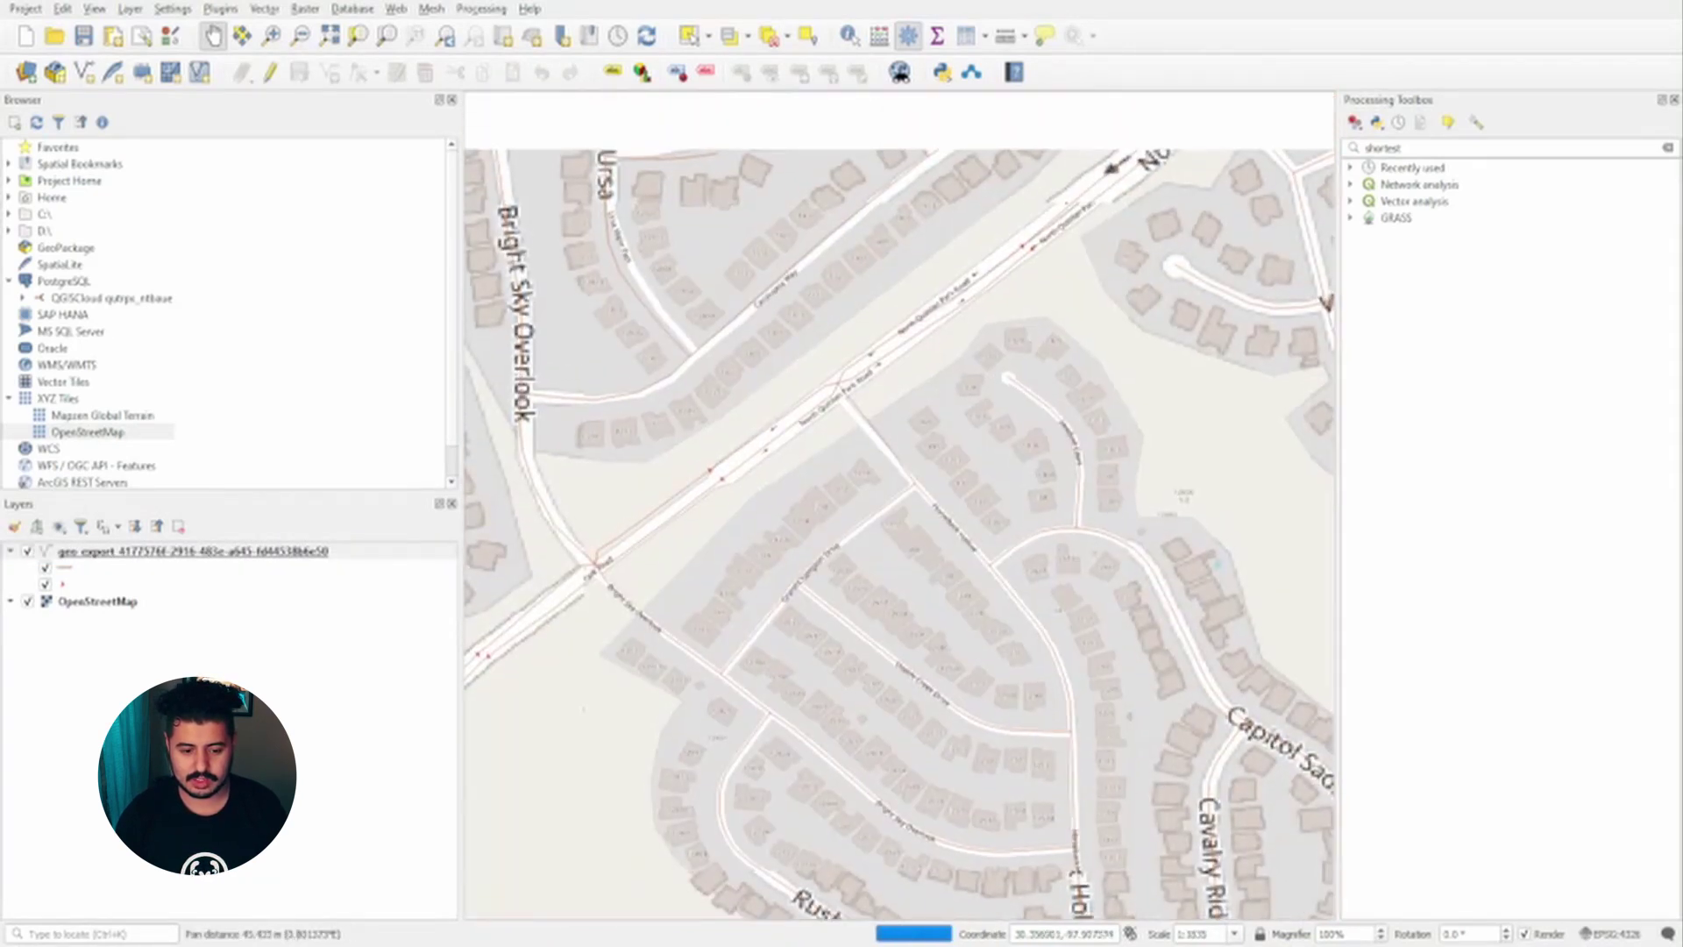
scroll(833, 379, "down", 1)
left_click_drag(863, 381, 802, 456)
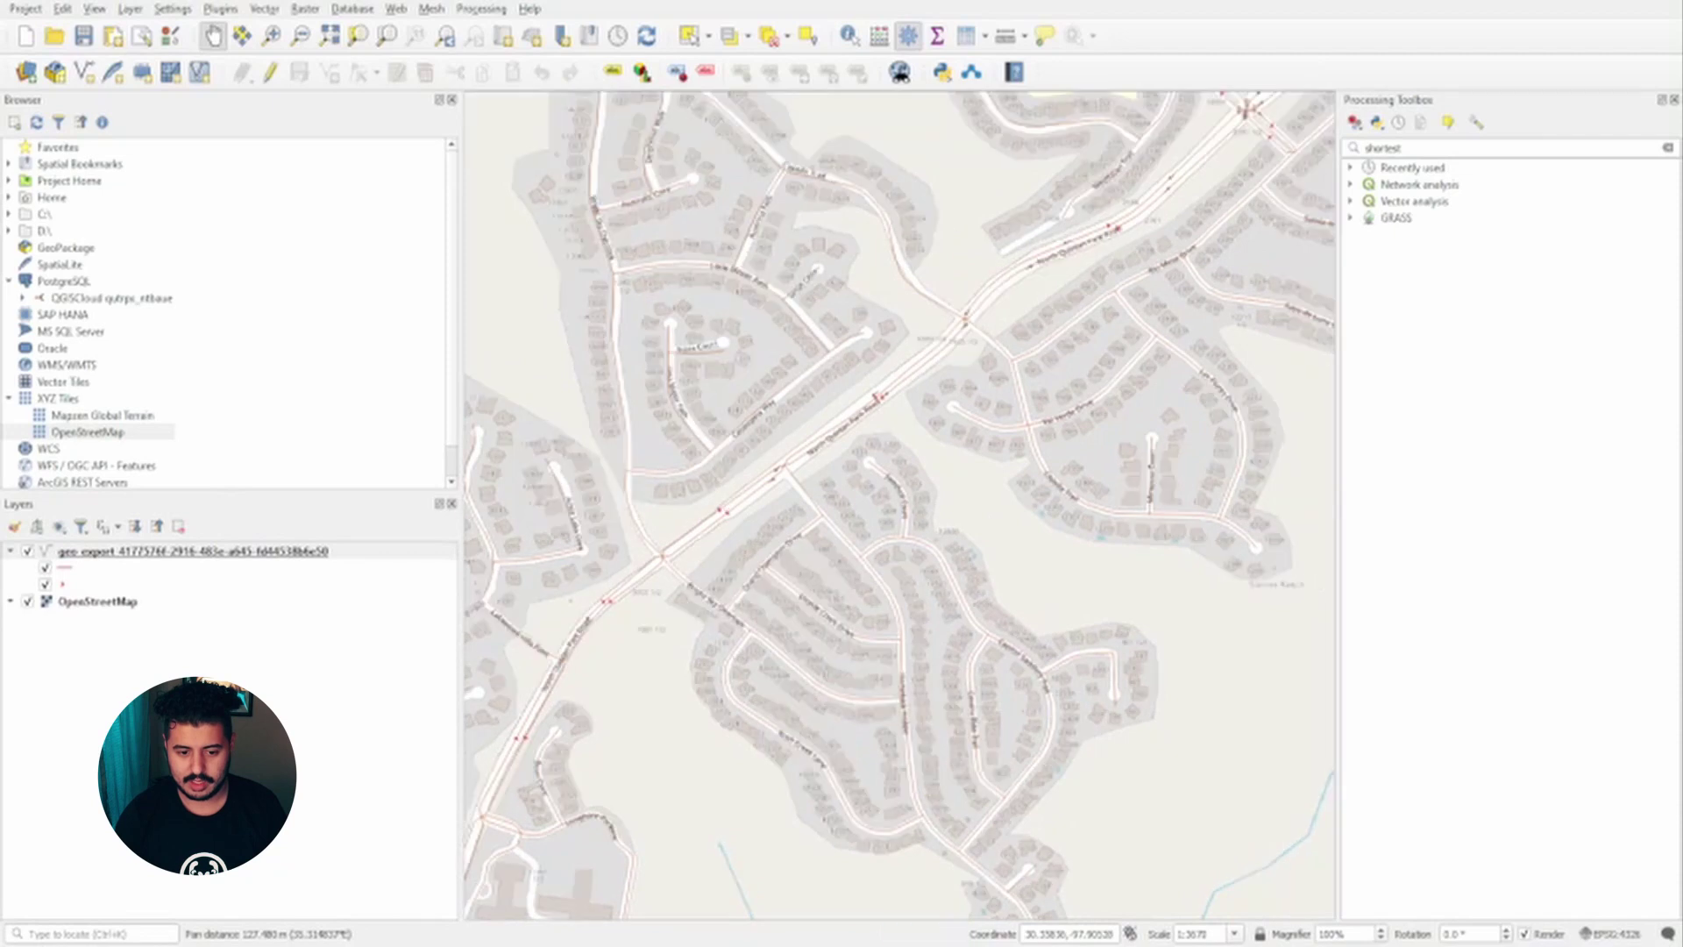
scroll(872, 381, "up", 1)
scroll(872, 444, "down", 5)
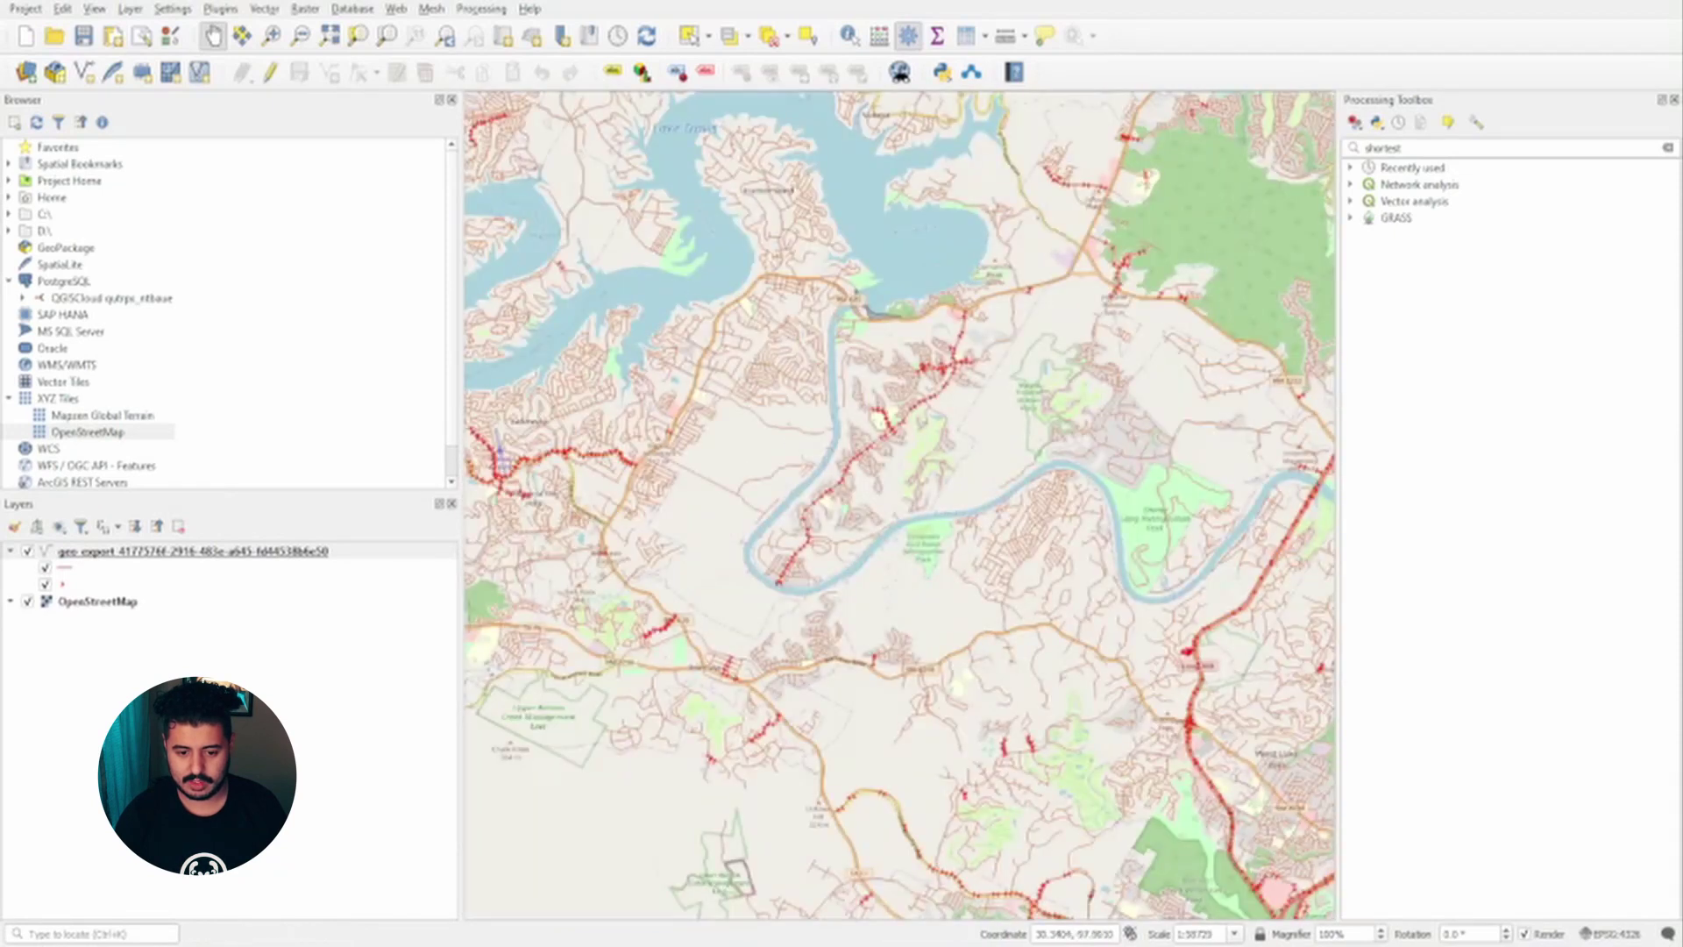
scroll(863, 400, "up", 4)
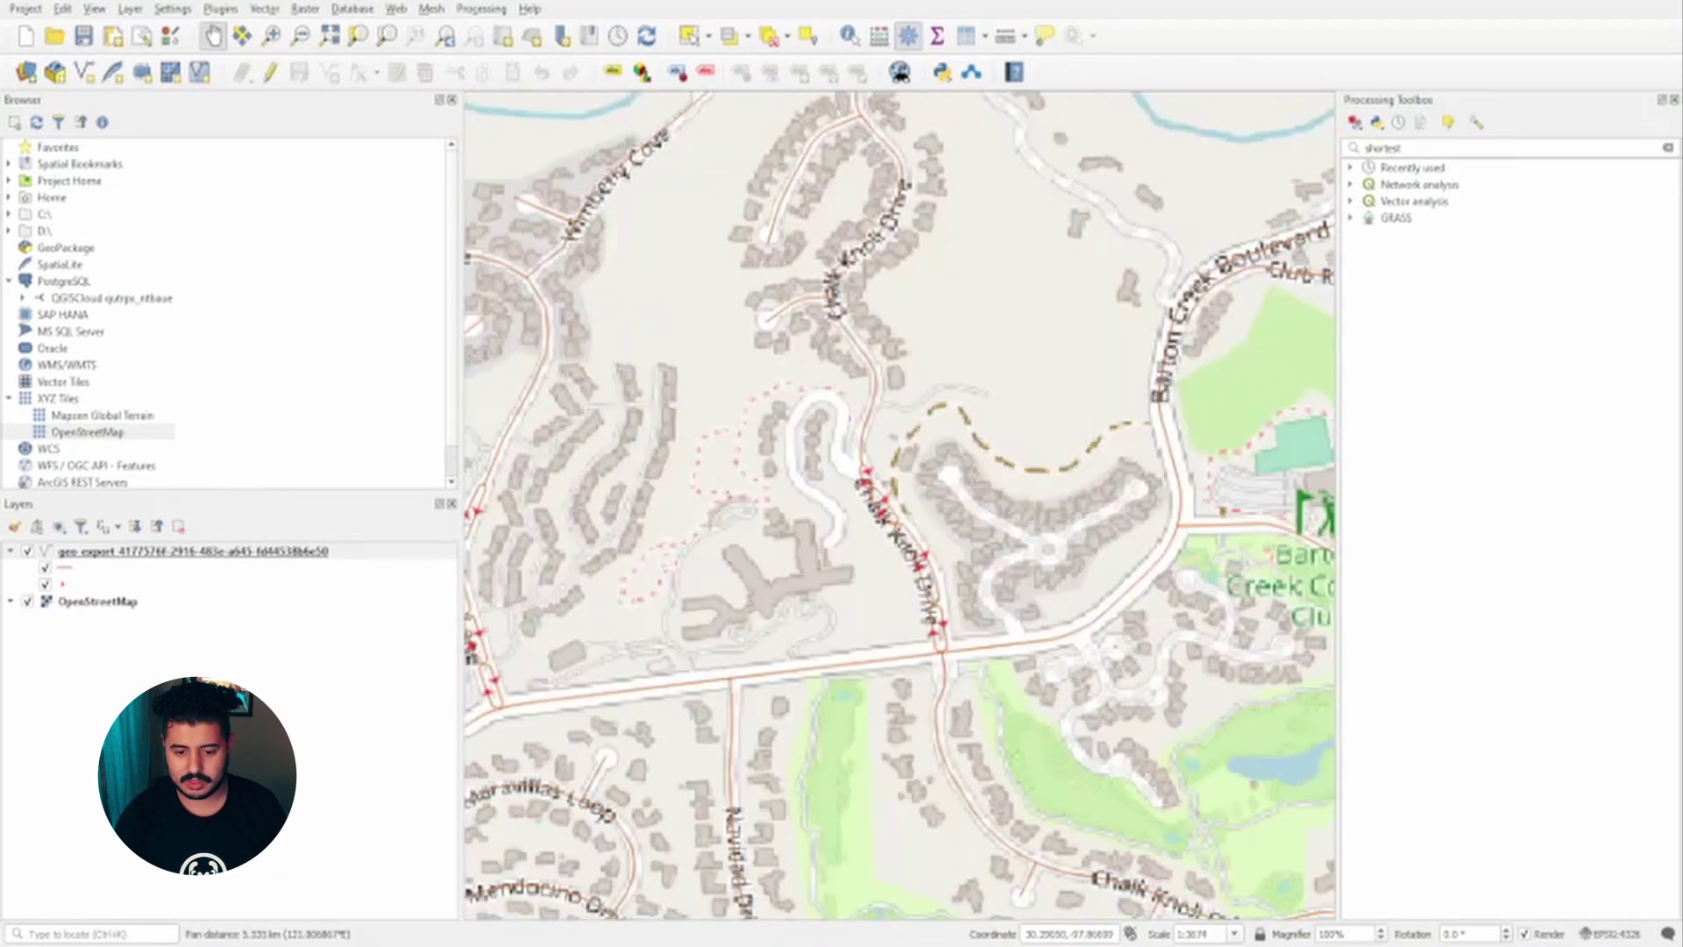
scroll(833, 525, "down", 6)
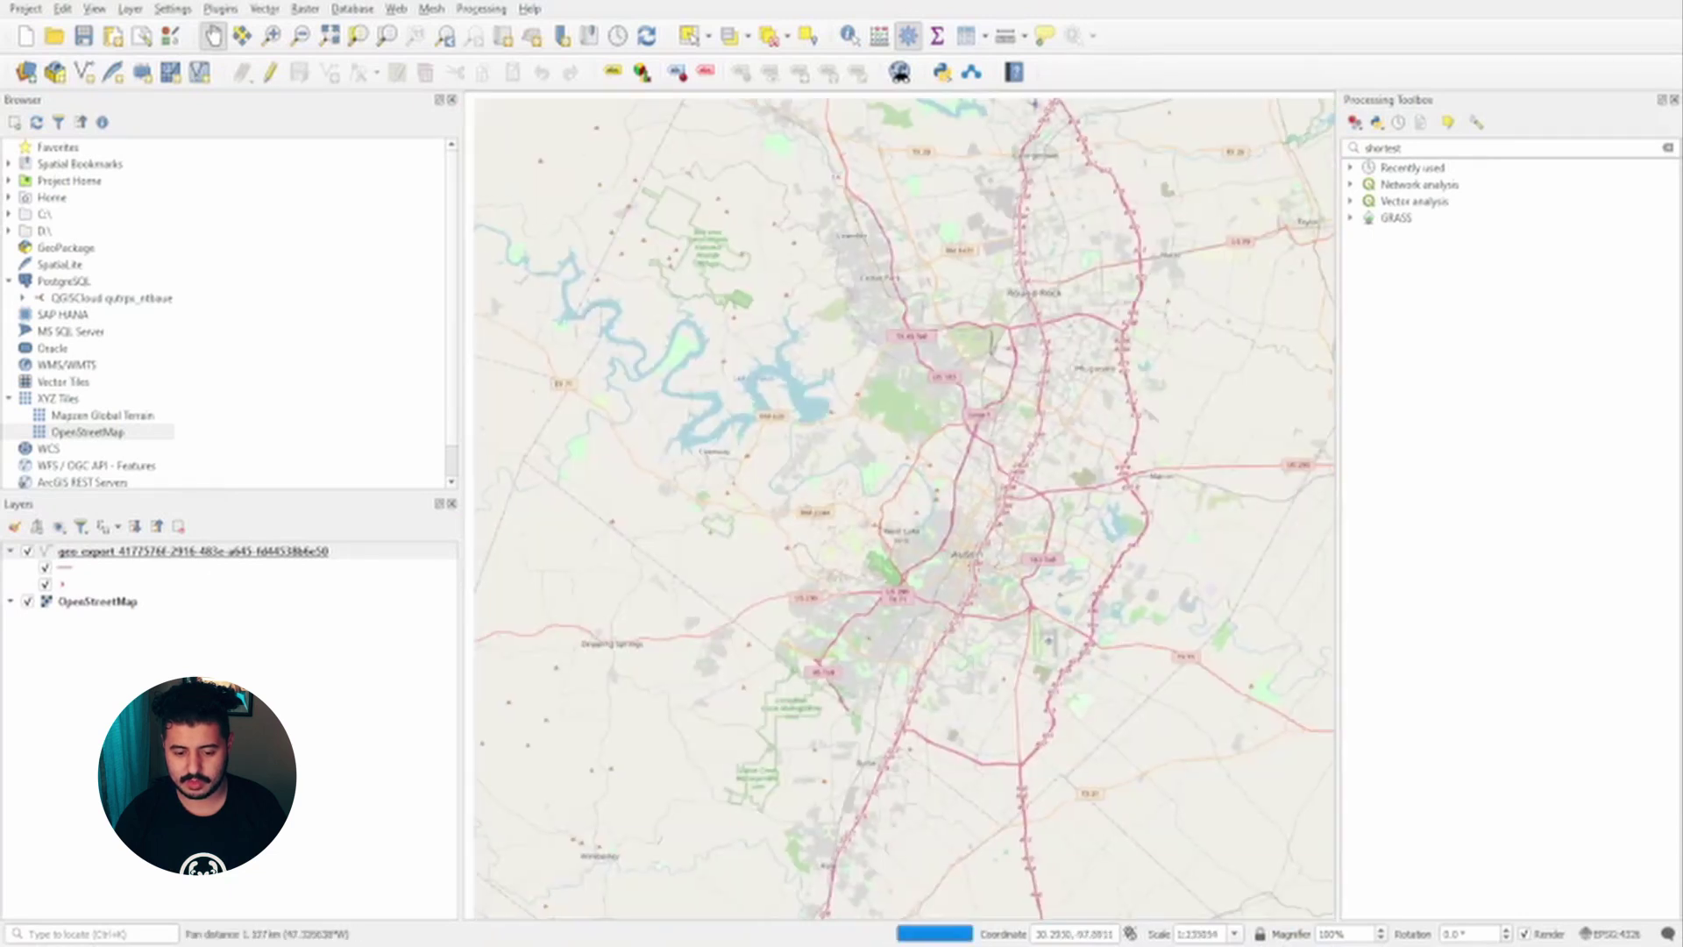
left_click_drag(799, 522, 920, 619)
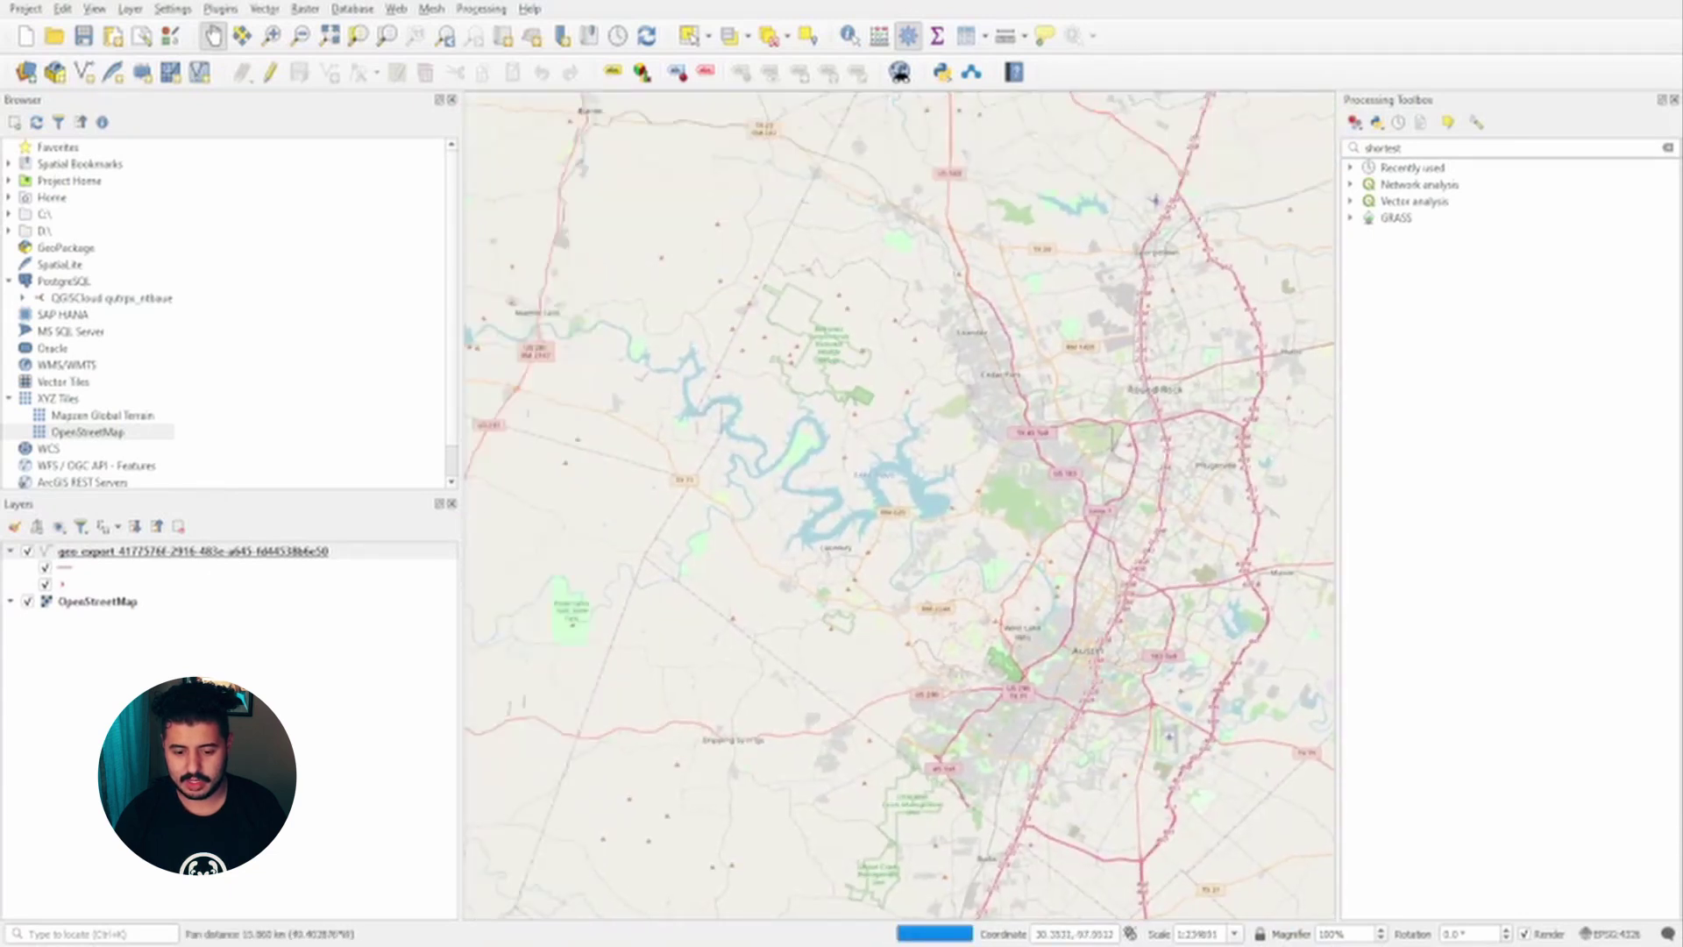
scroll(884, 554, "up", 1)
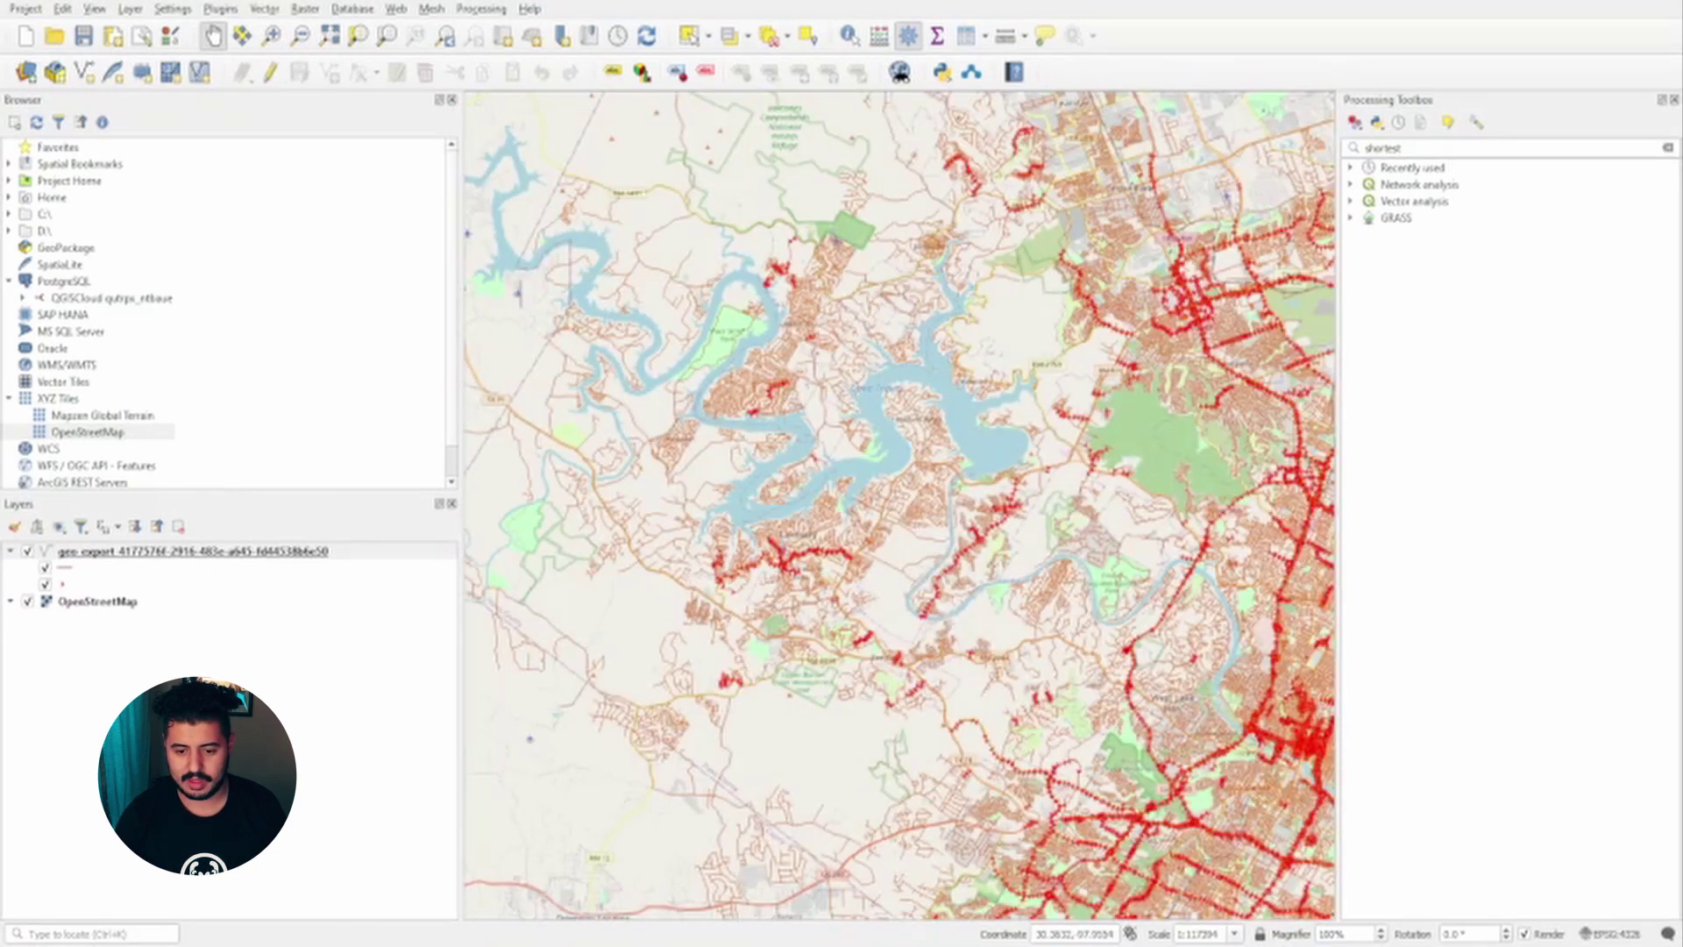
left_click_drag(973, 561, 802, 446)
scroll(802, 446, "up", 1)
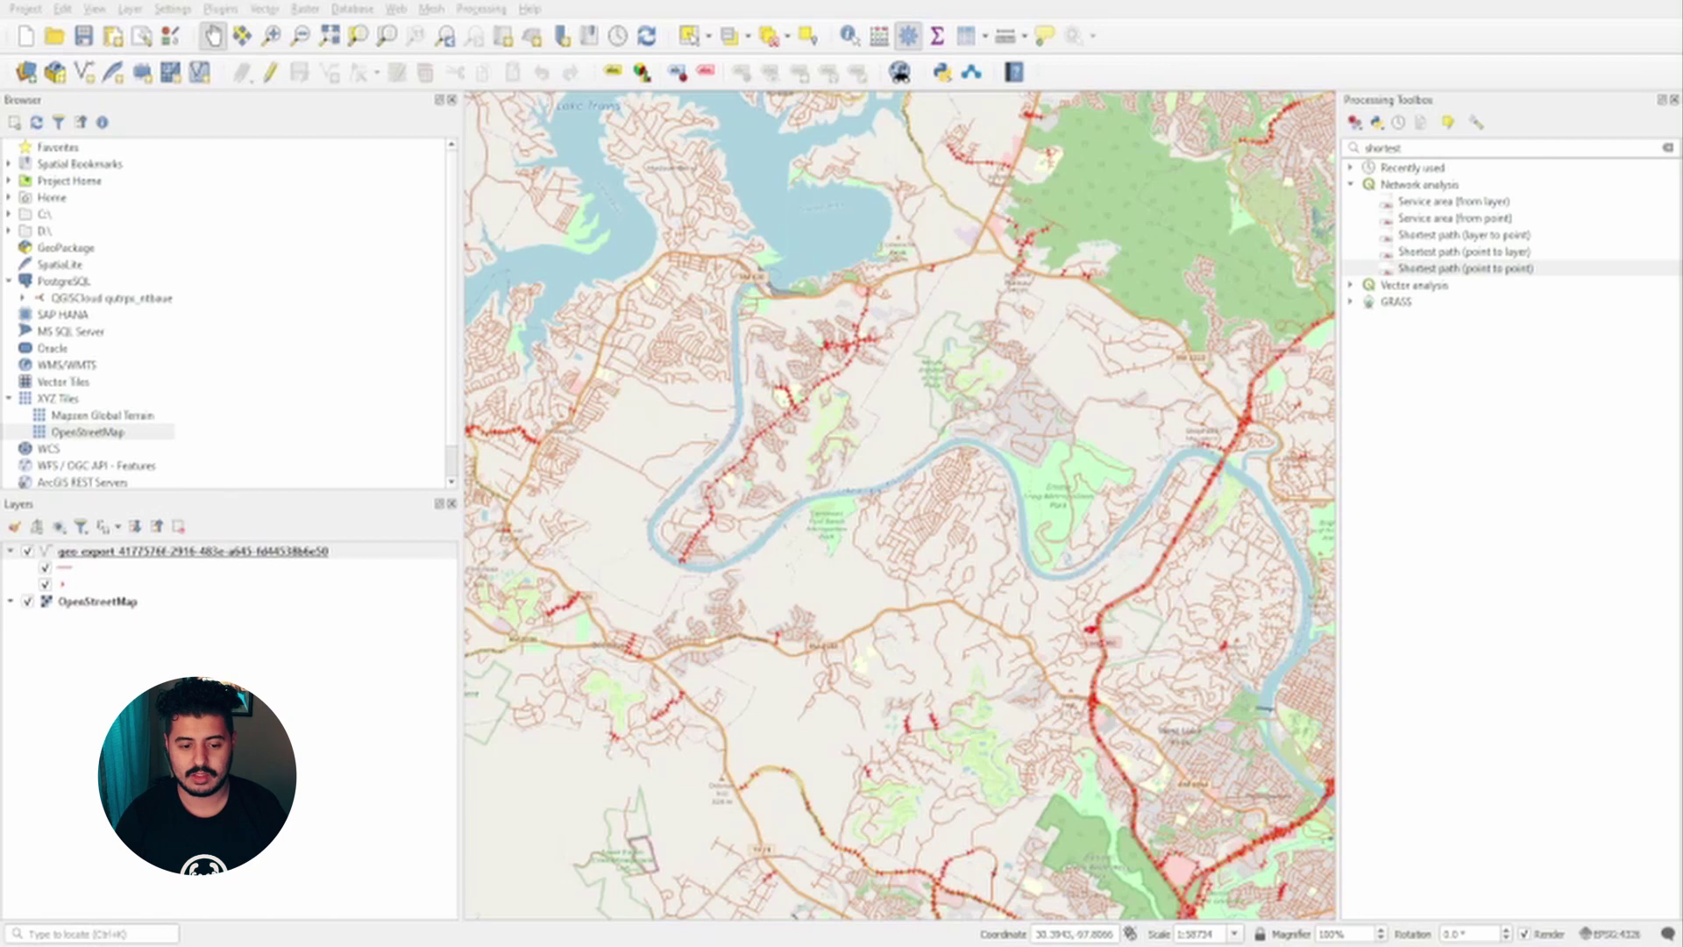
Step: Start the Shortest path (point to point) analysis and locate the start point on the map in the Rollingwood area
double_click(1465, 268)
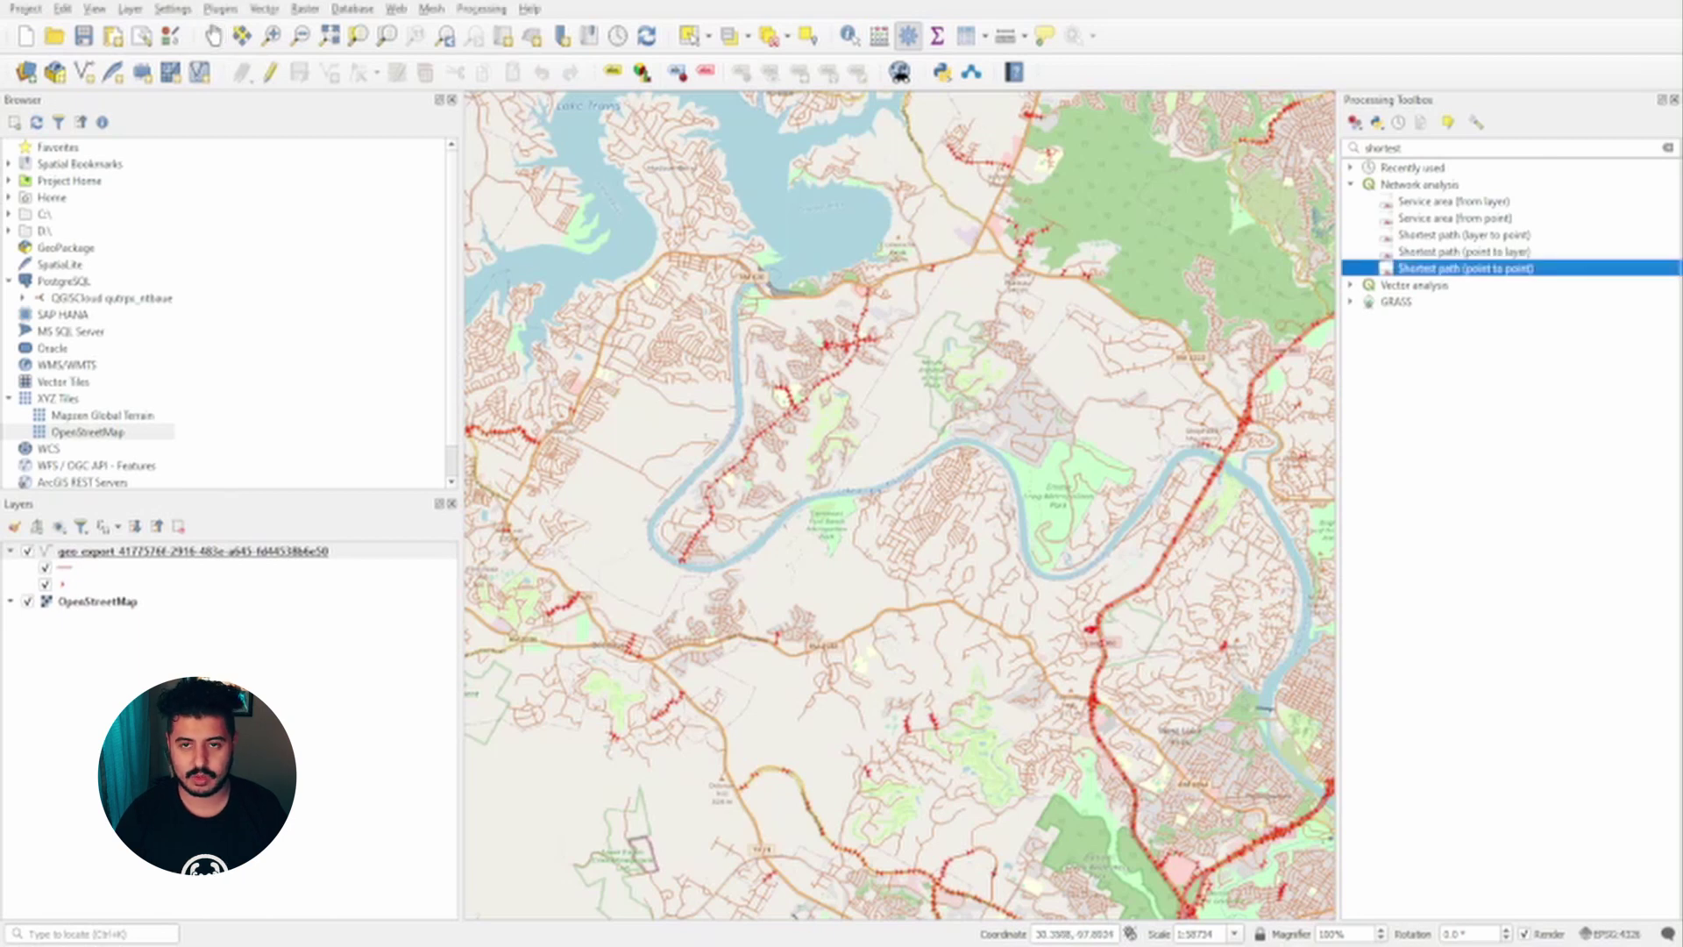
left_click_drag(1006, 358, 790, 216)
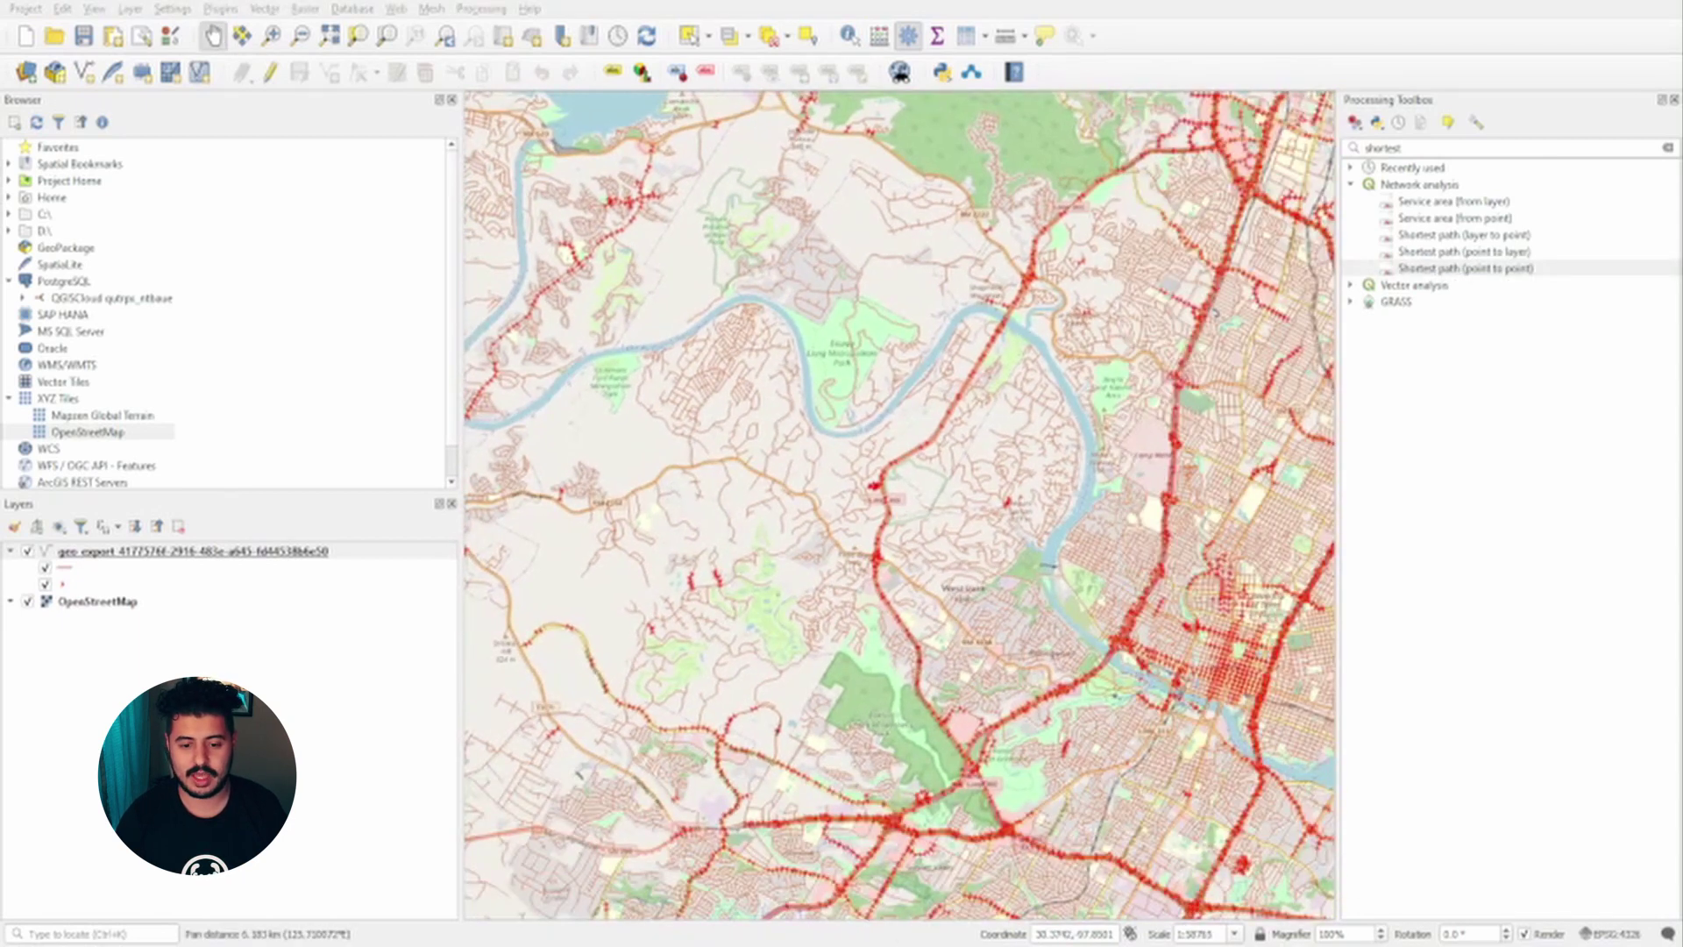
scroll(1043, 698, "up", 3)
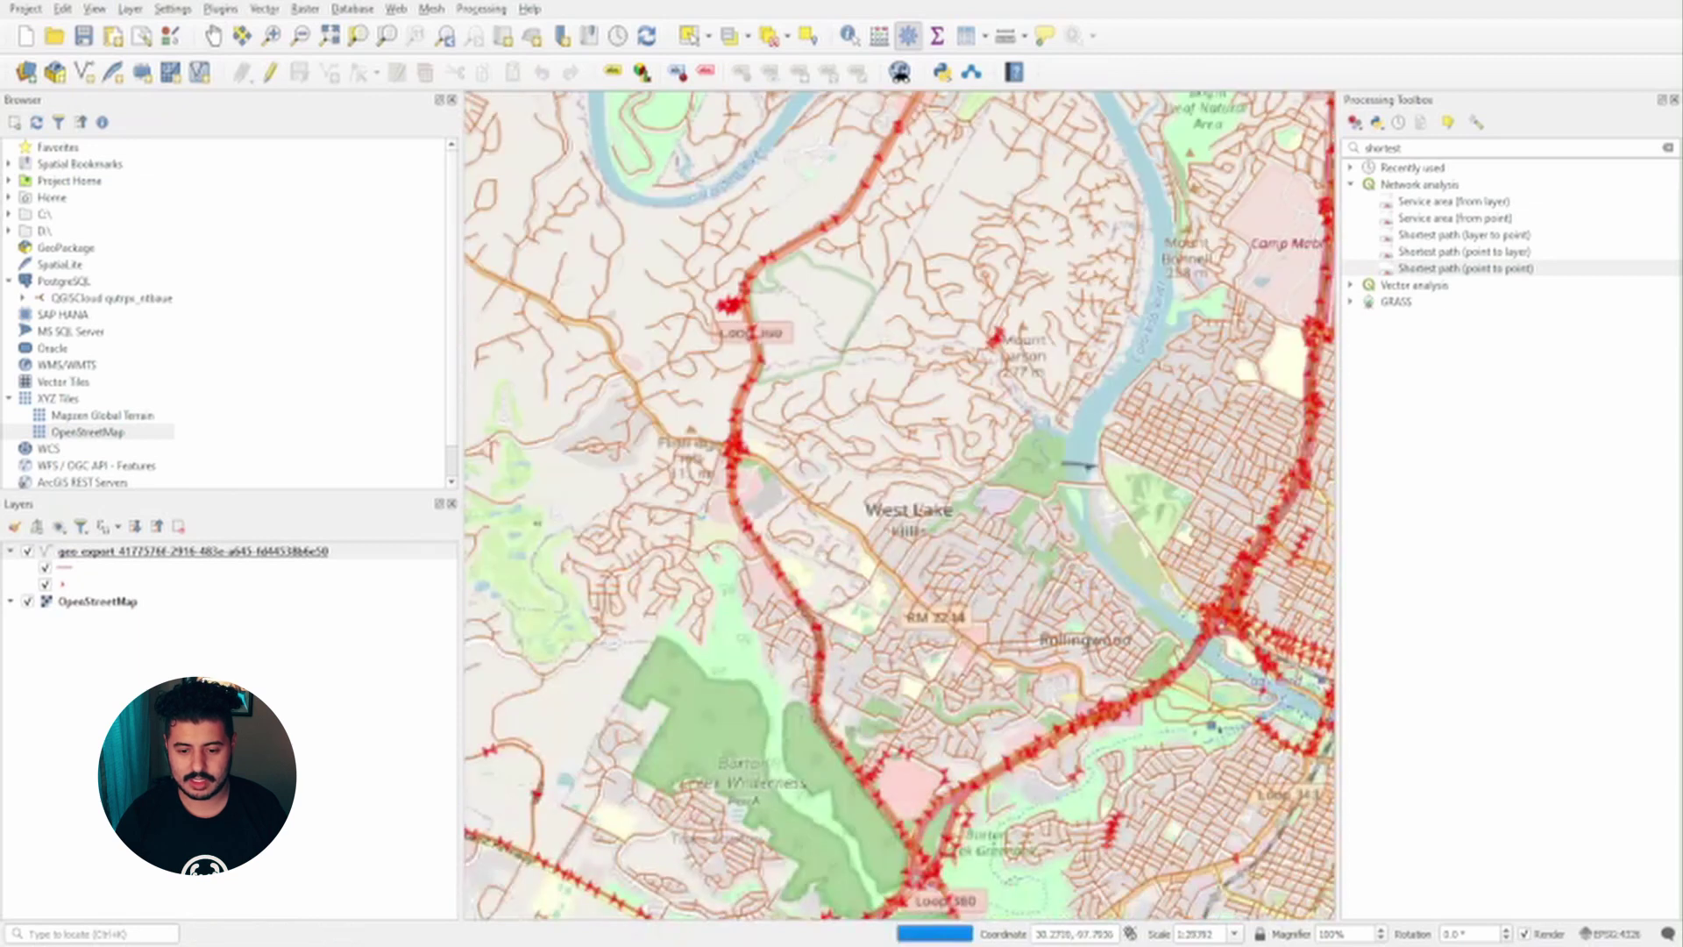
scroll(971, 626, "up", 4)
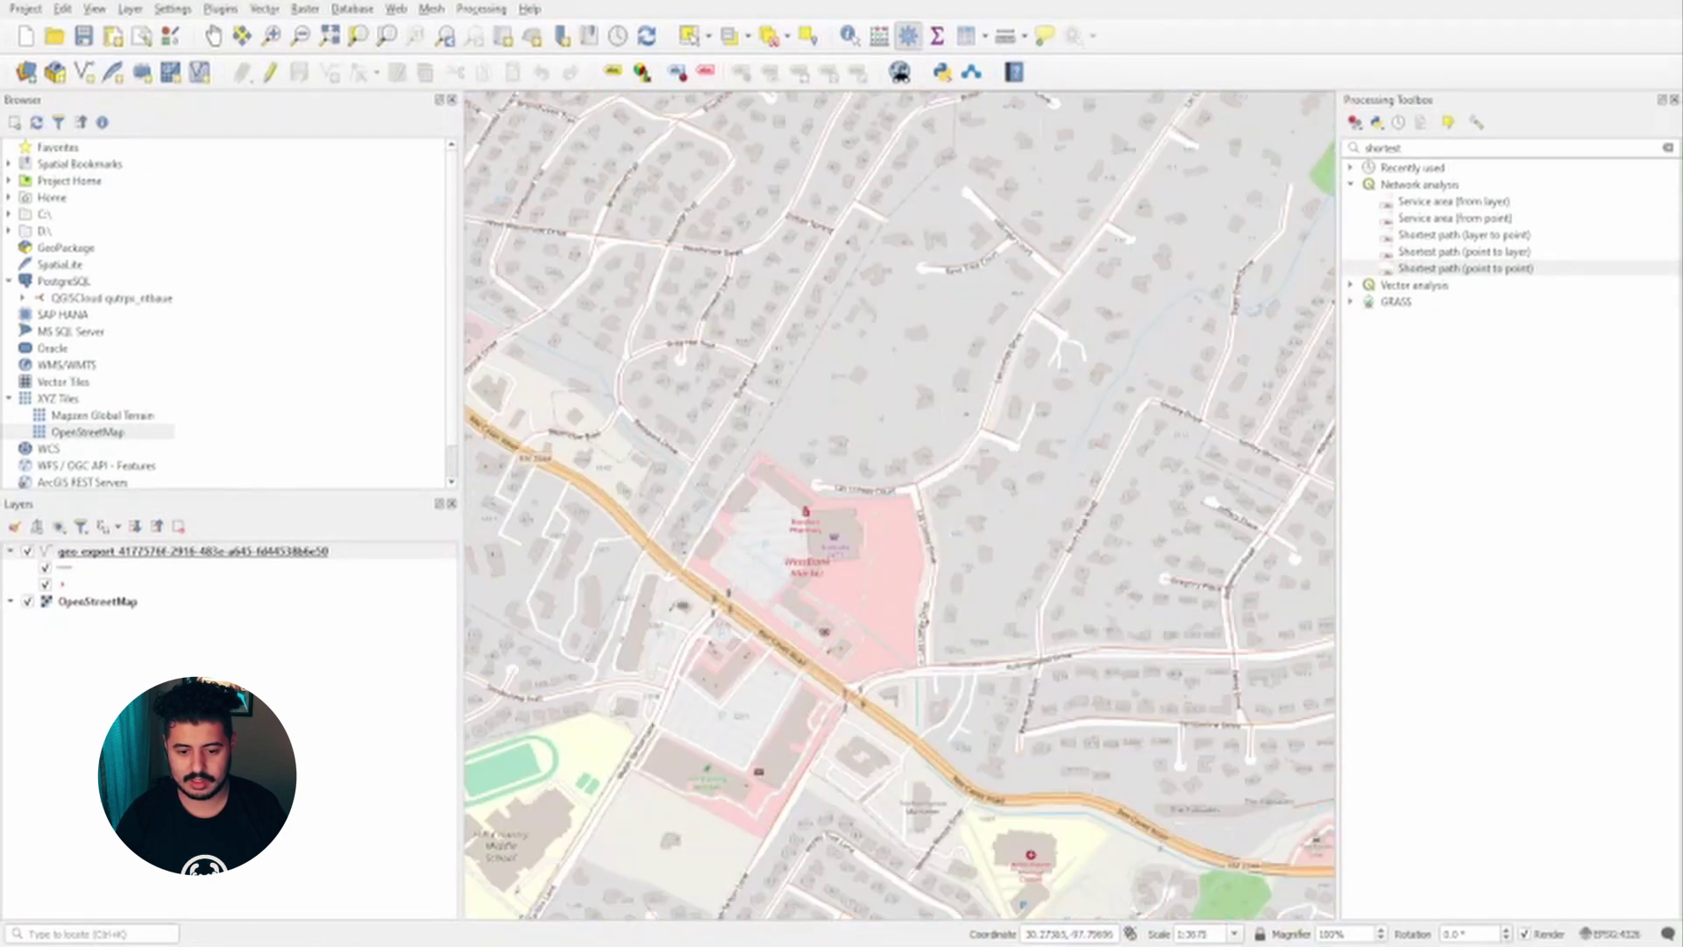
left_click_drag(965, 570, 882, 430)
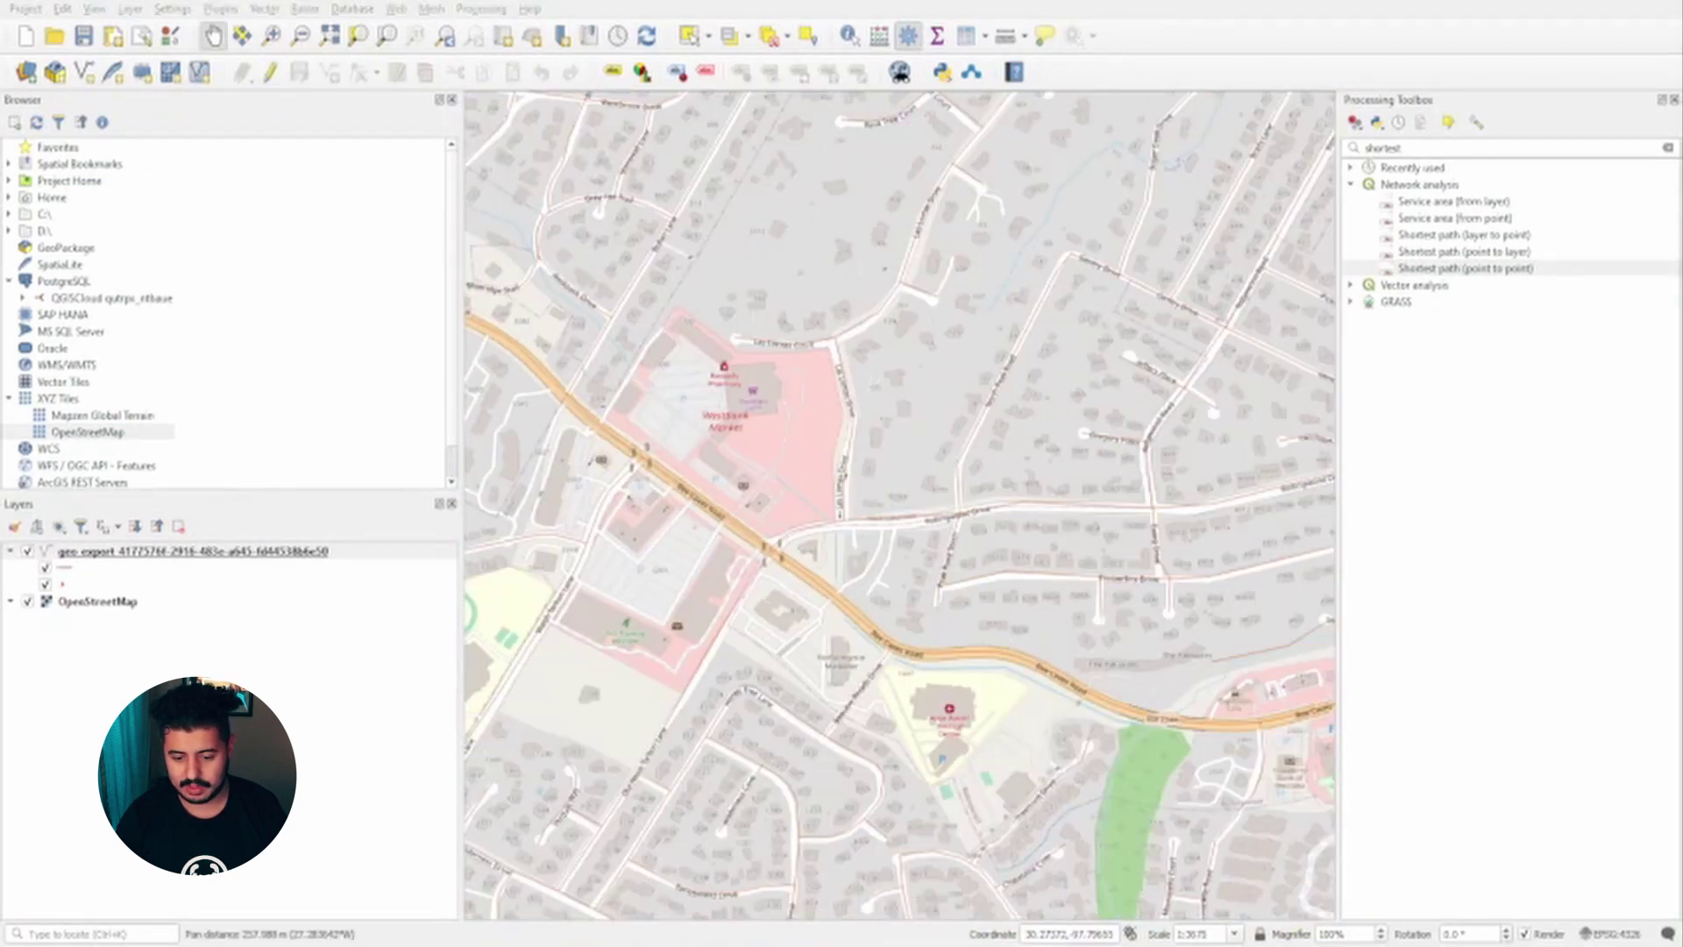
Step: Locate the end point in the Lakeway neighbourhood west of Flint Rock Road and run the shortest path analysis
scroll(836, 524, "down", 8)
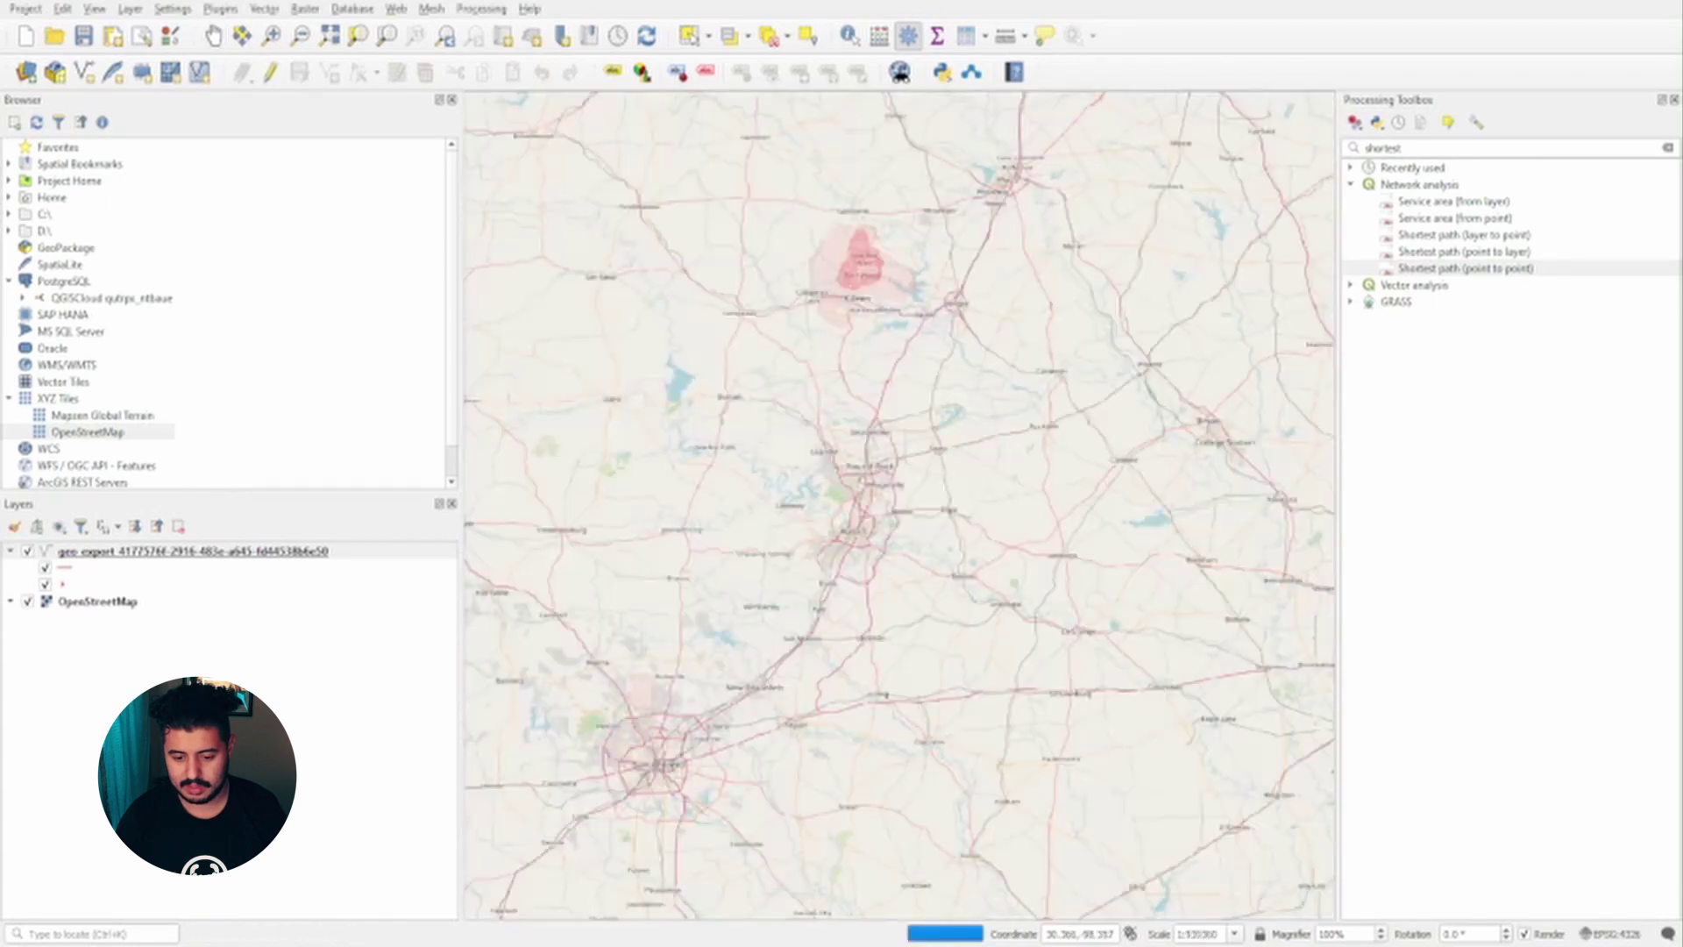
scroll(775, 512, "up", 5)
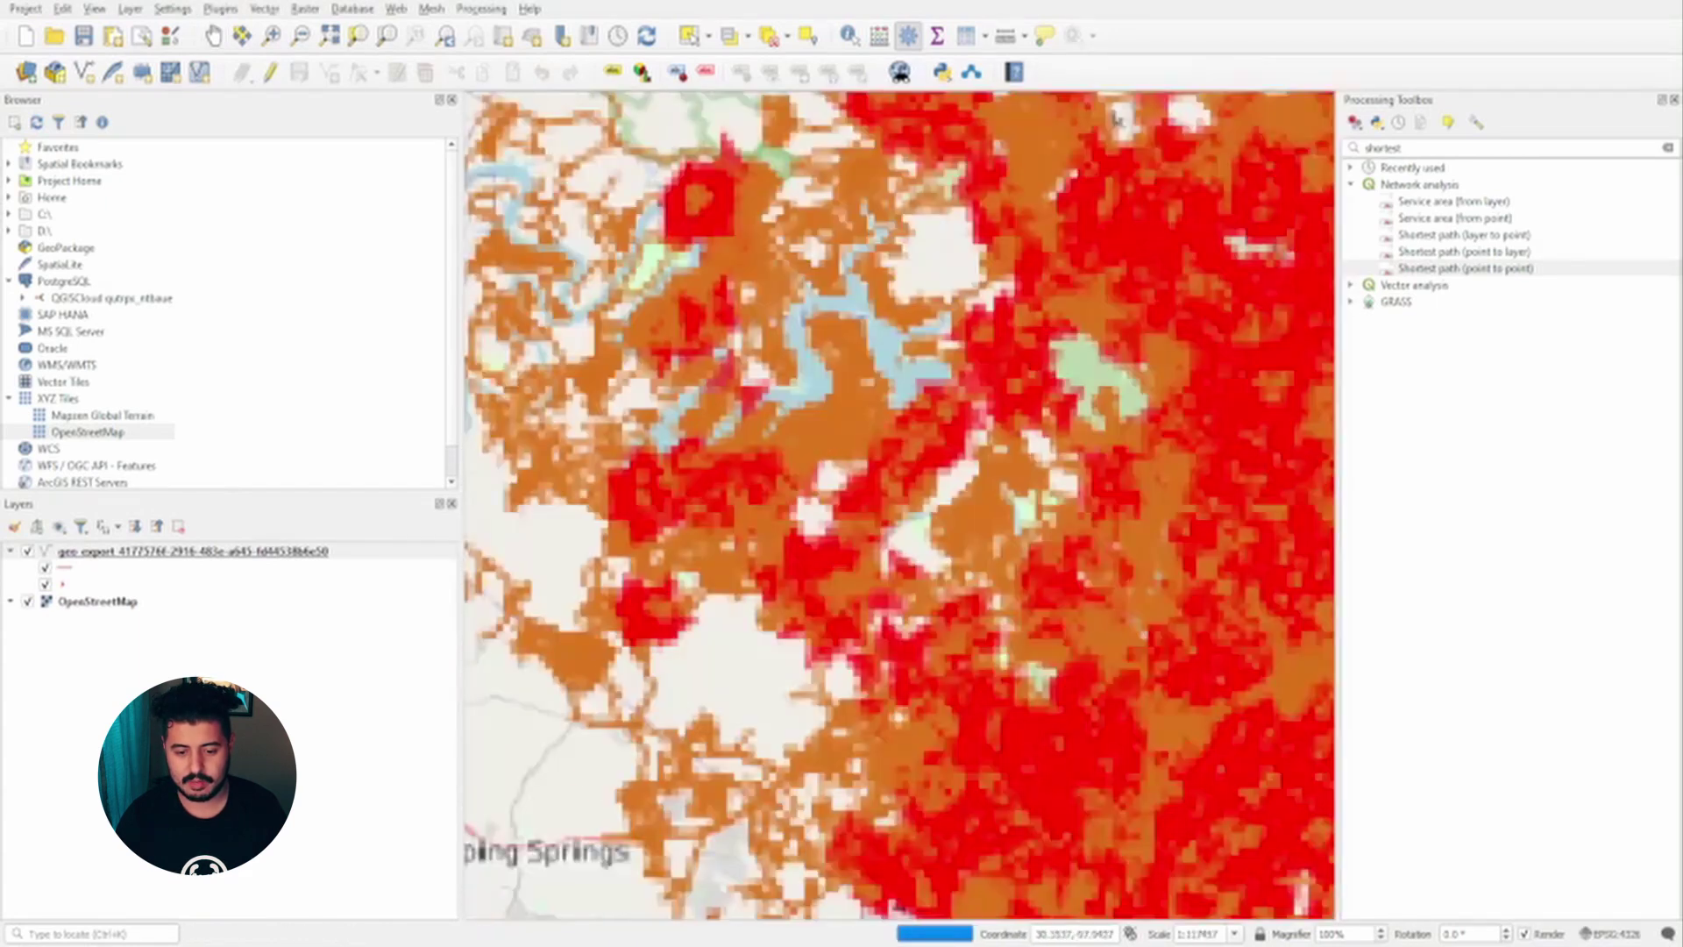
scroll(901, 504, "up", 2)
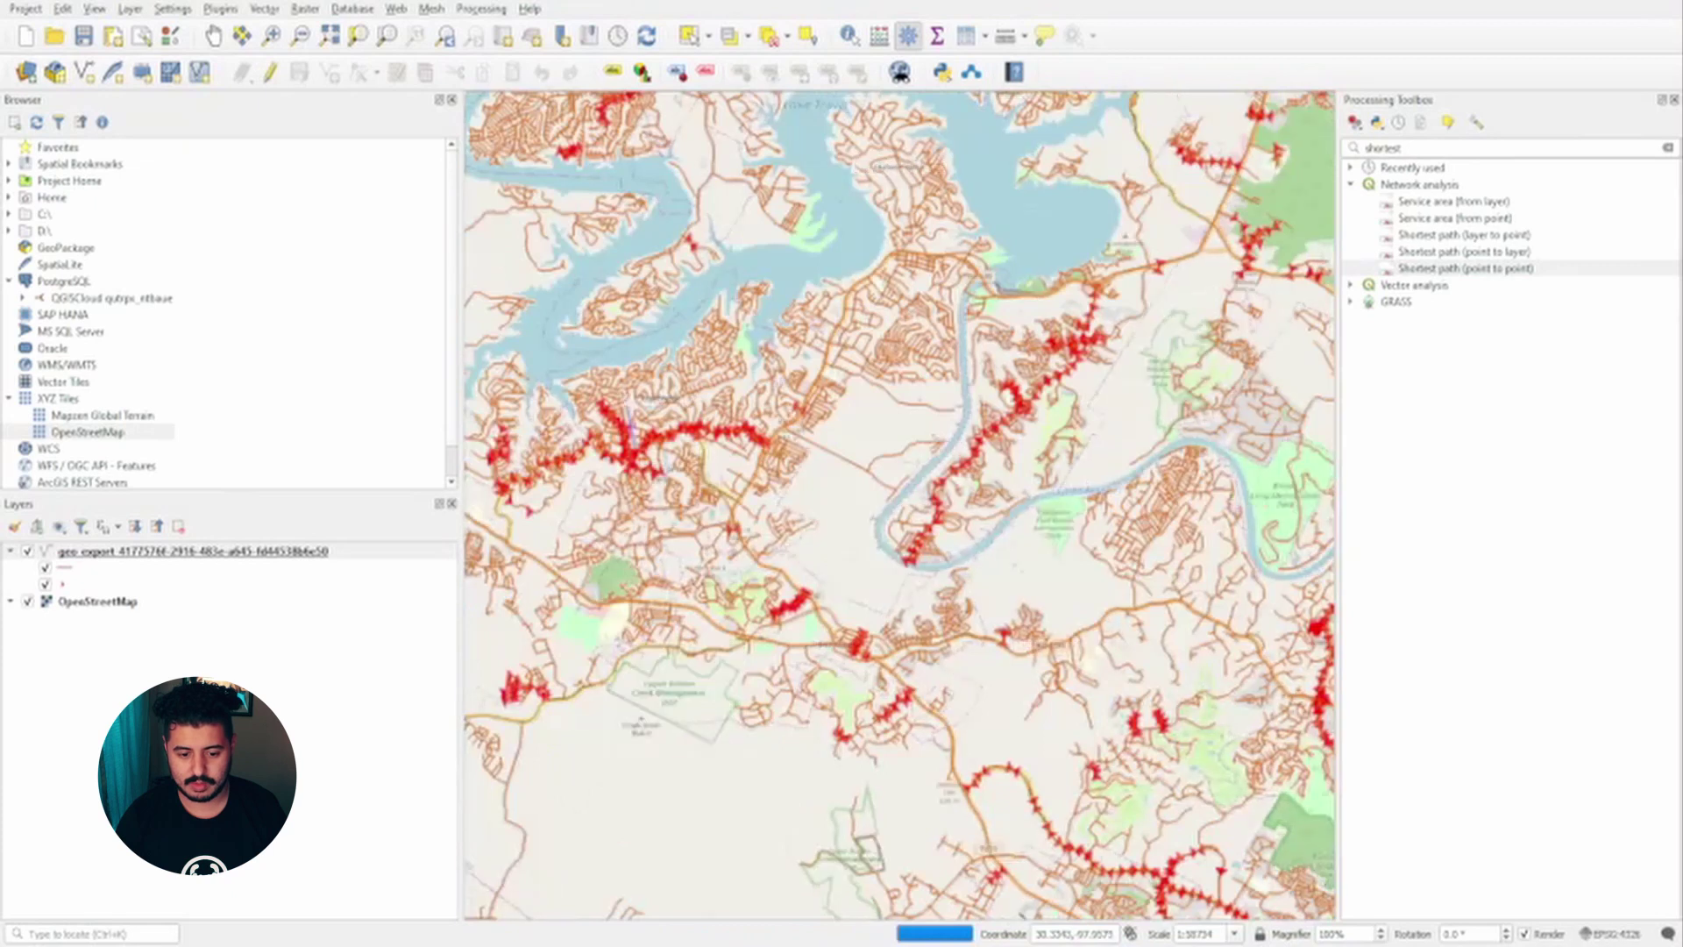
scroll(754, 605, "up", 2)
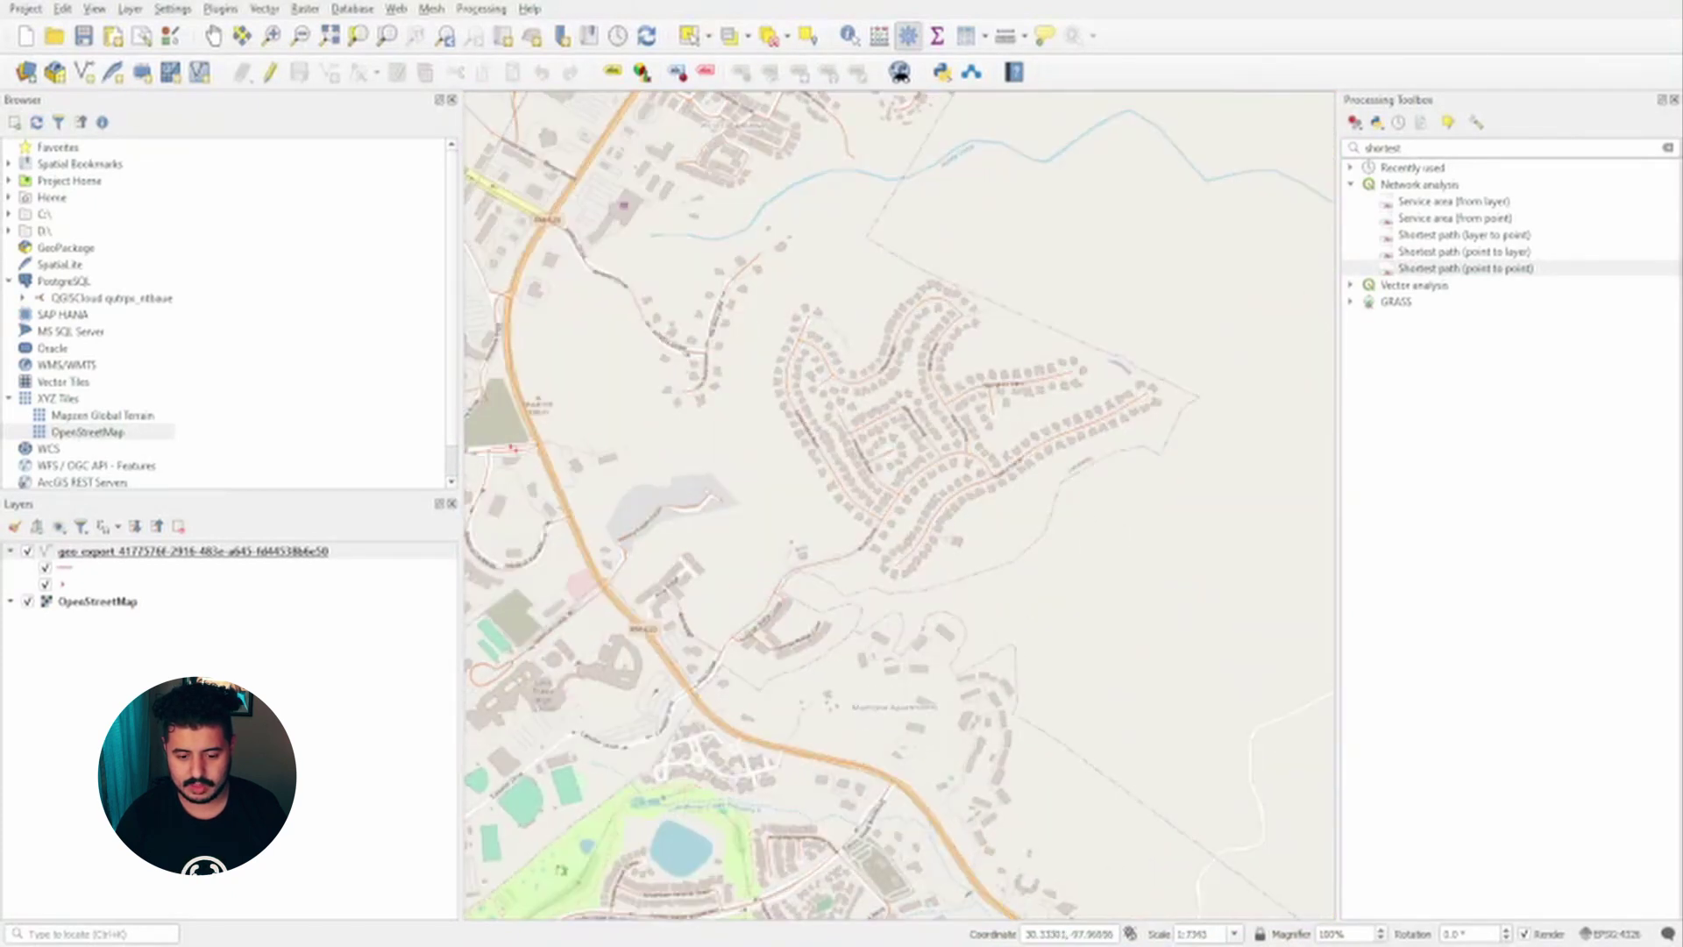
left_click_drag(649, 438, 1064, 437)
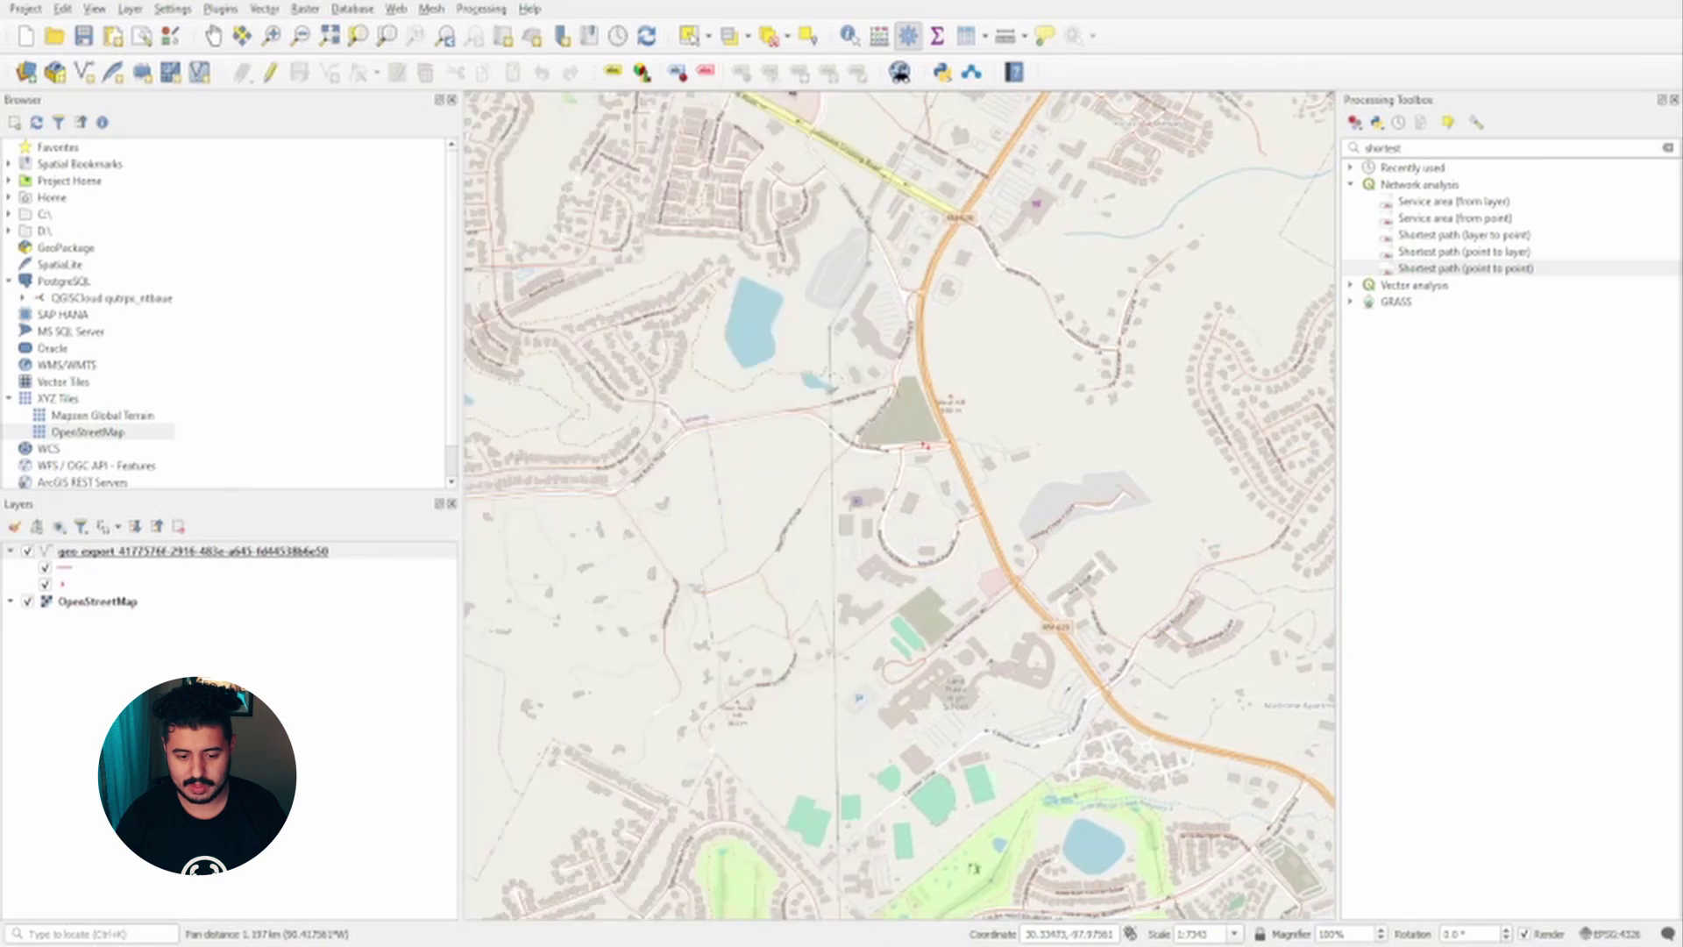
left_click_drag(666, 596, 971, 758)
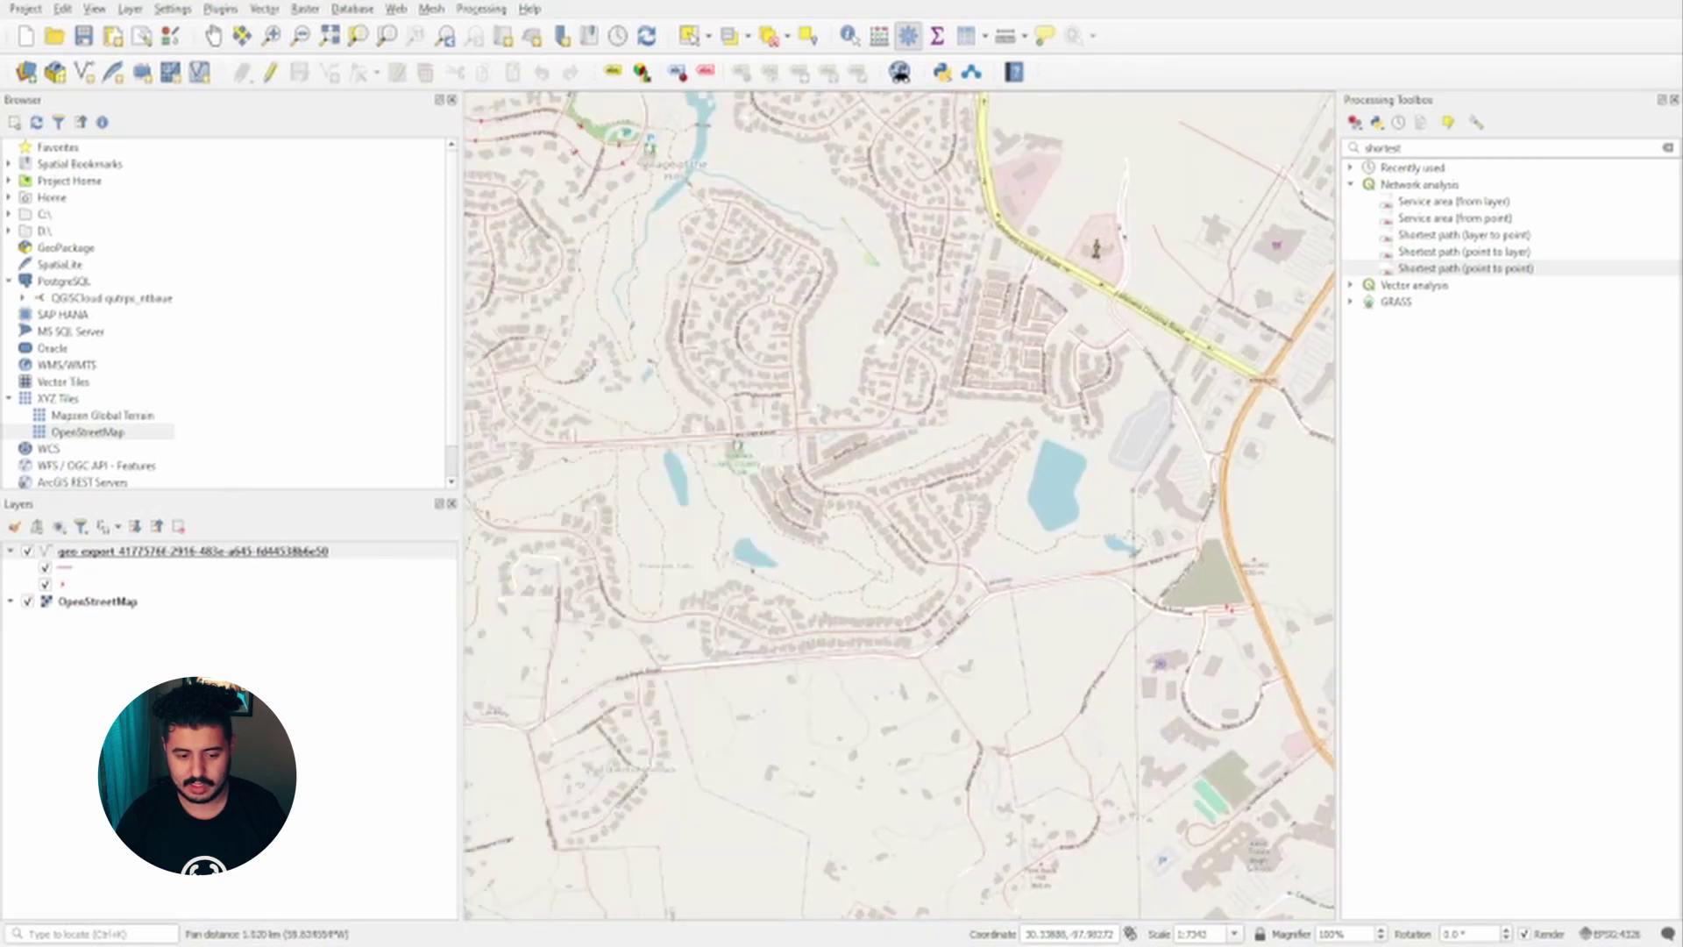
left_click_drag(842, 614, 944, 667)
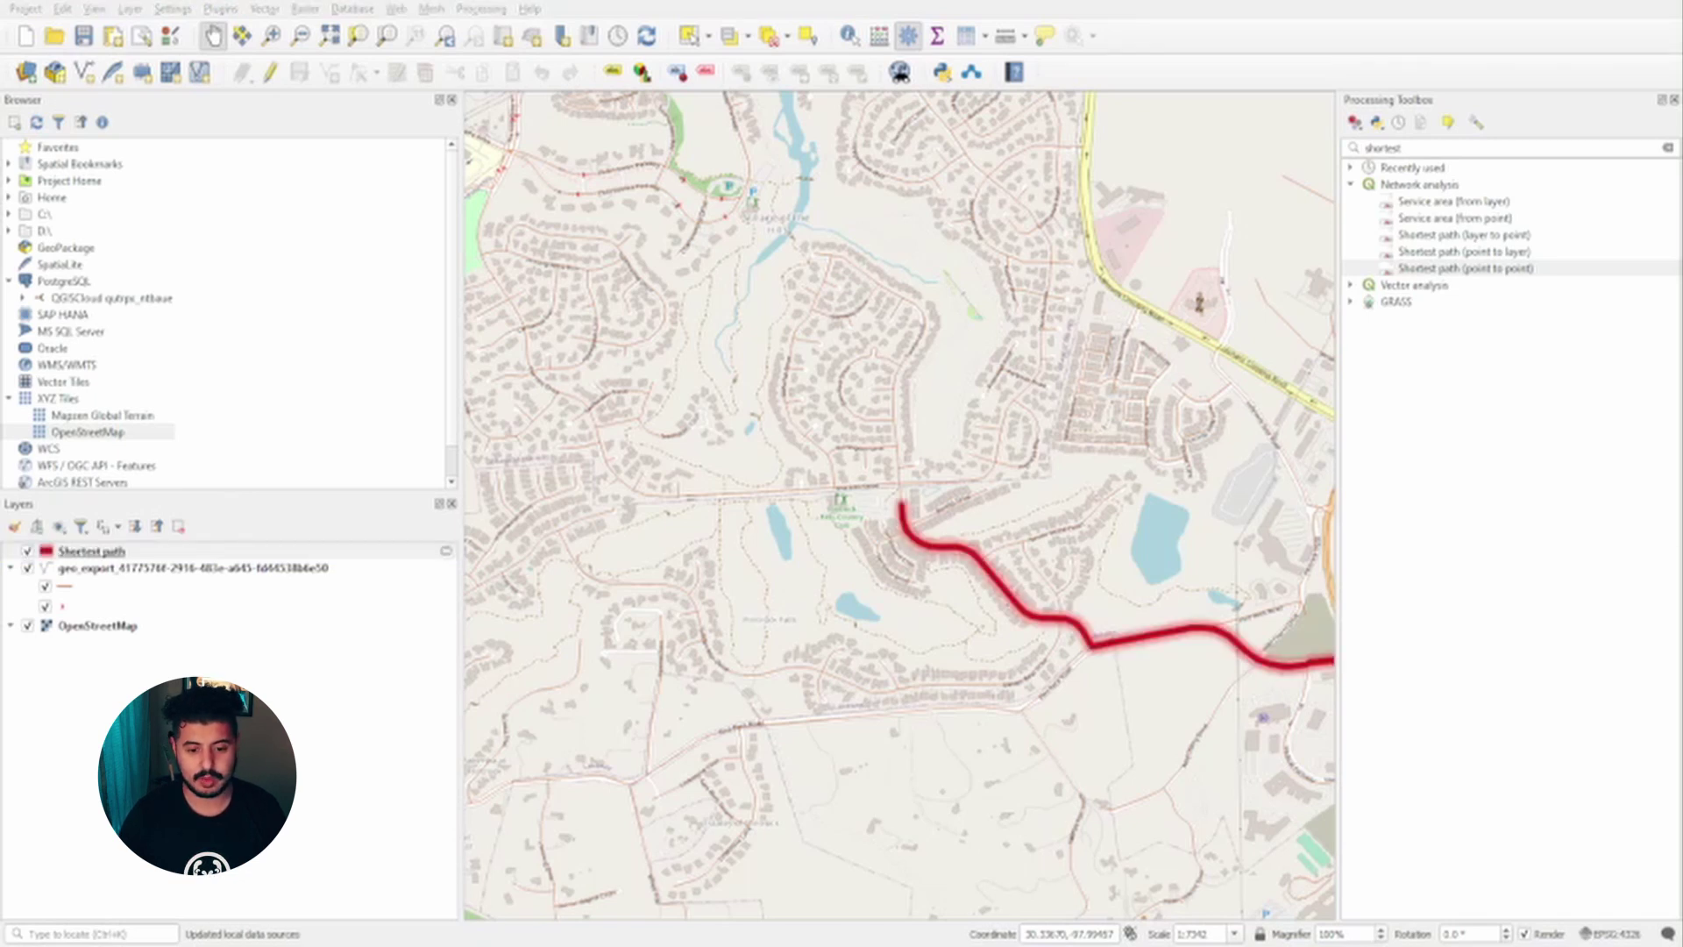
Step: Examine the computed shortest path from its Lakeway end to its end near Rollingwood
scroll(995, 572, "down", 2)
left_click_drag(1049, 529, 782, 400)
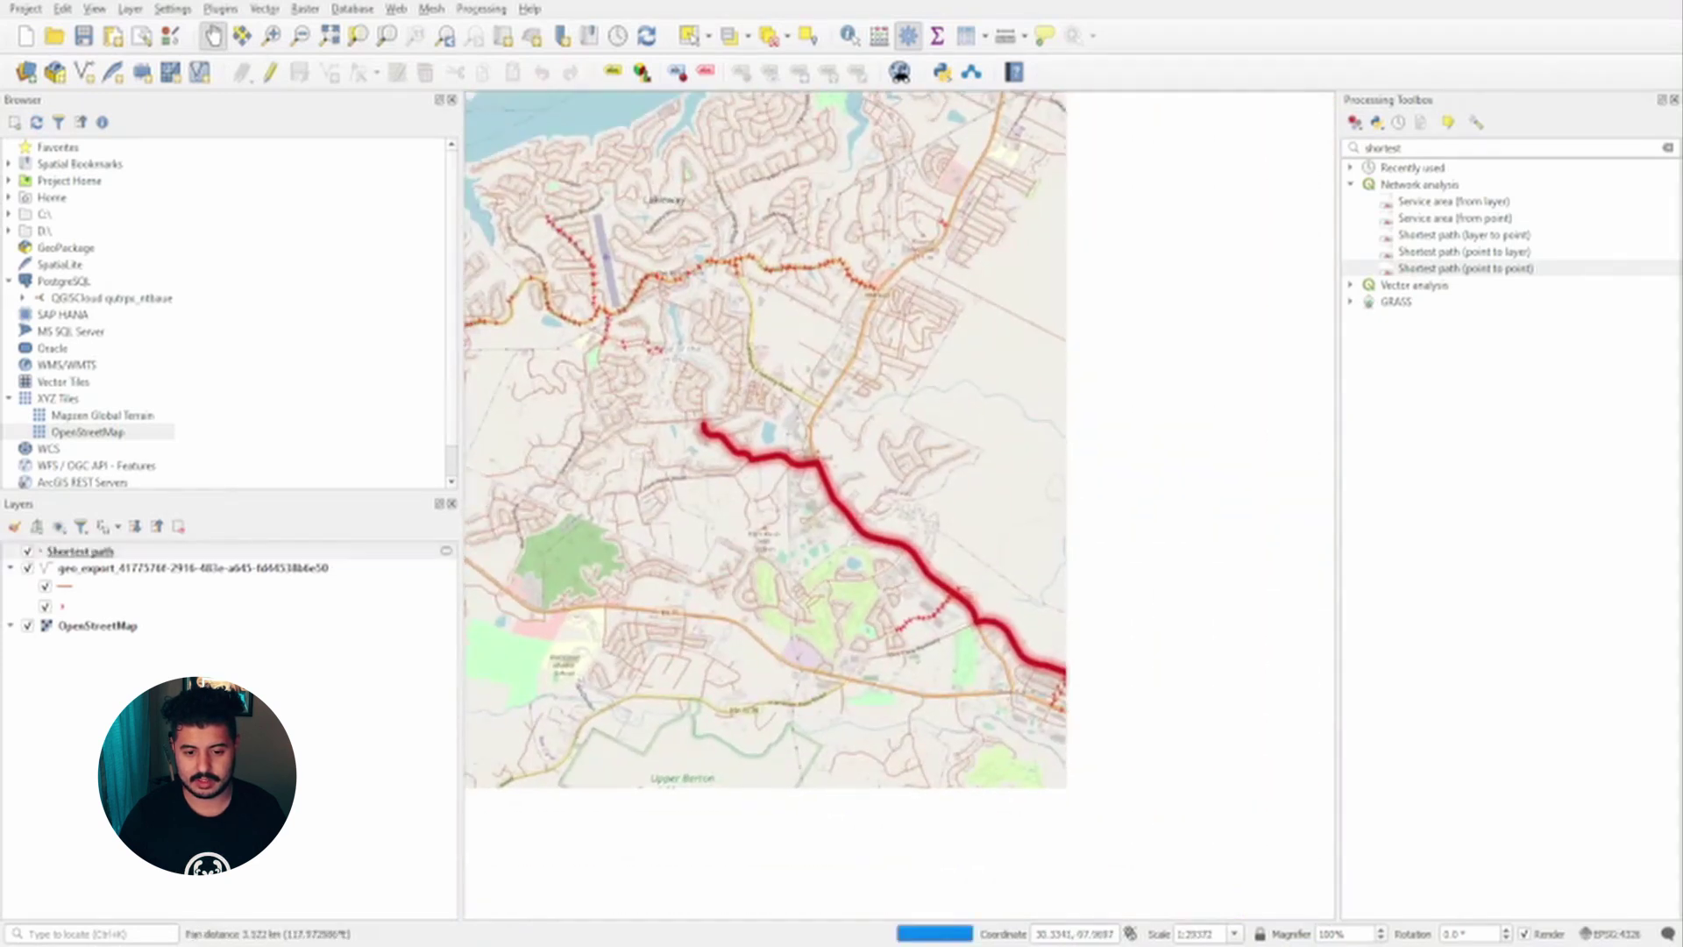
scroll(882, 563, "down", 1)
left_click_drag(1063, 557, 935, 532)
scroll(938, 540, "down", 1)
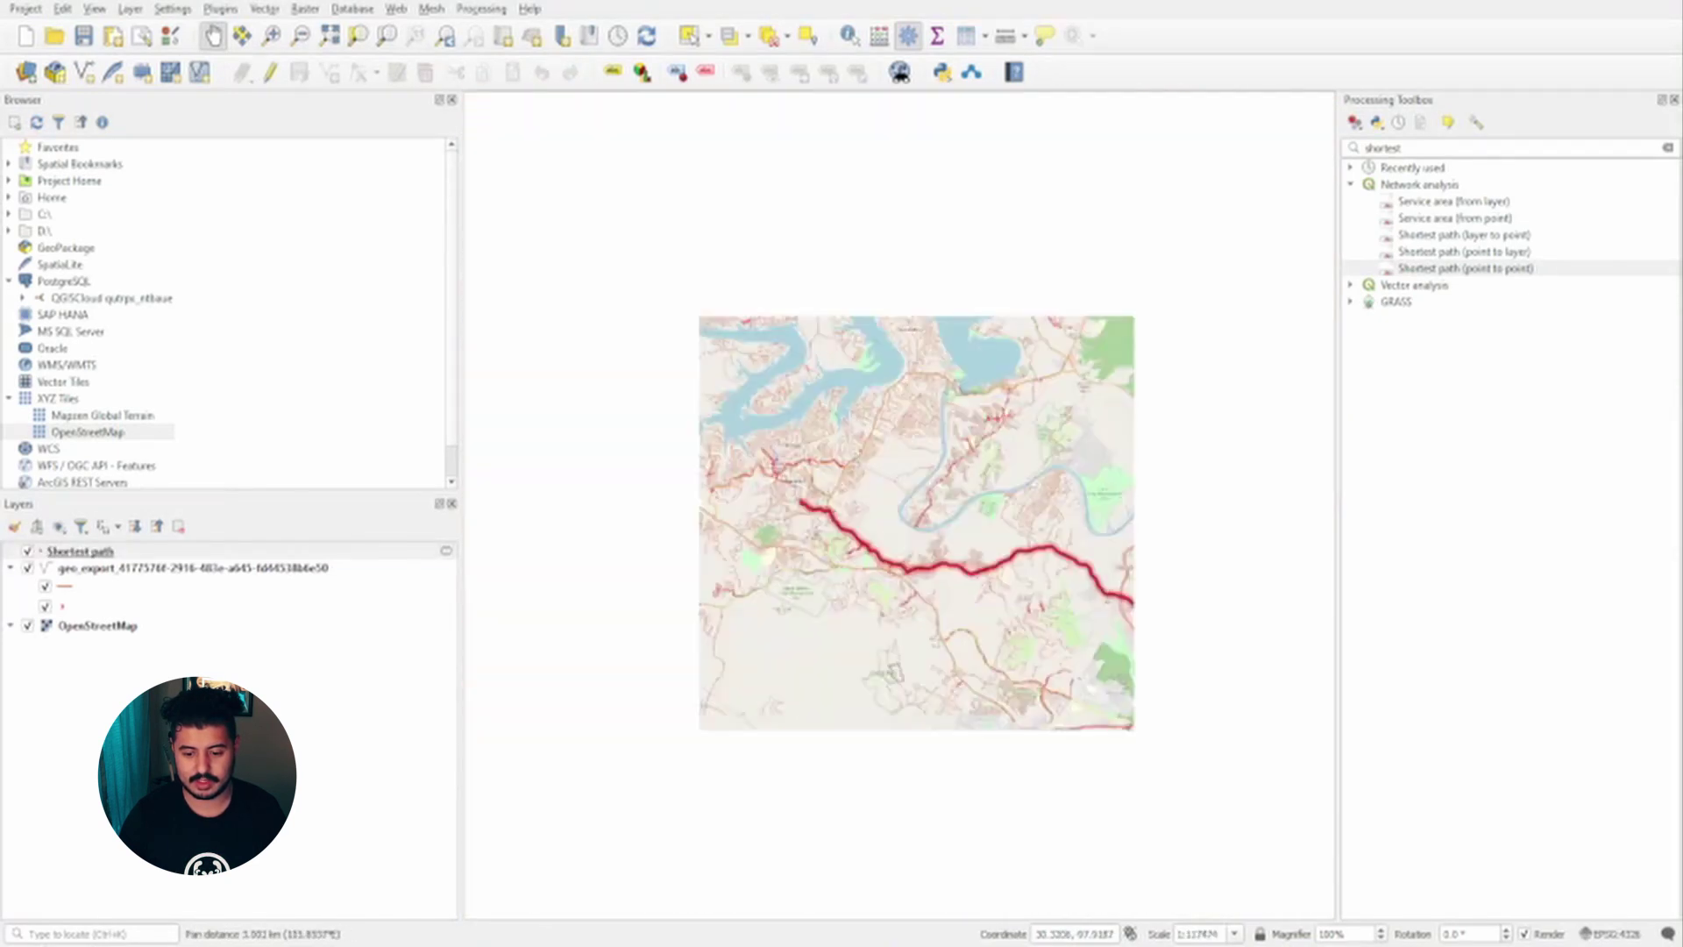
left_click_drag(1204, 672, 1047, 589)
scroll(1048, 590, "up", 3)
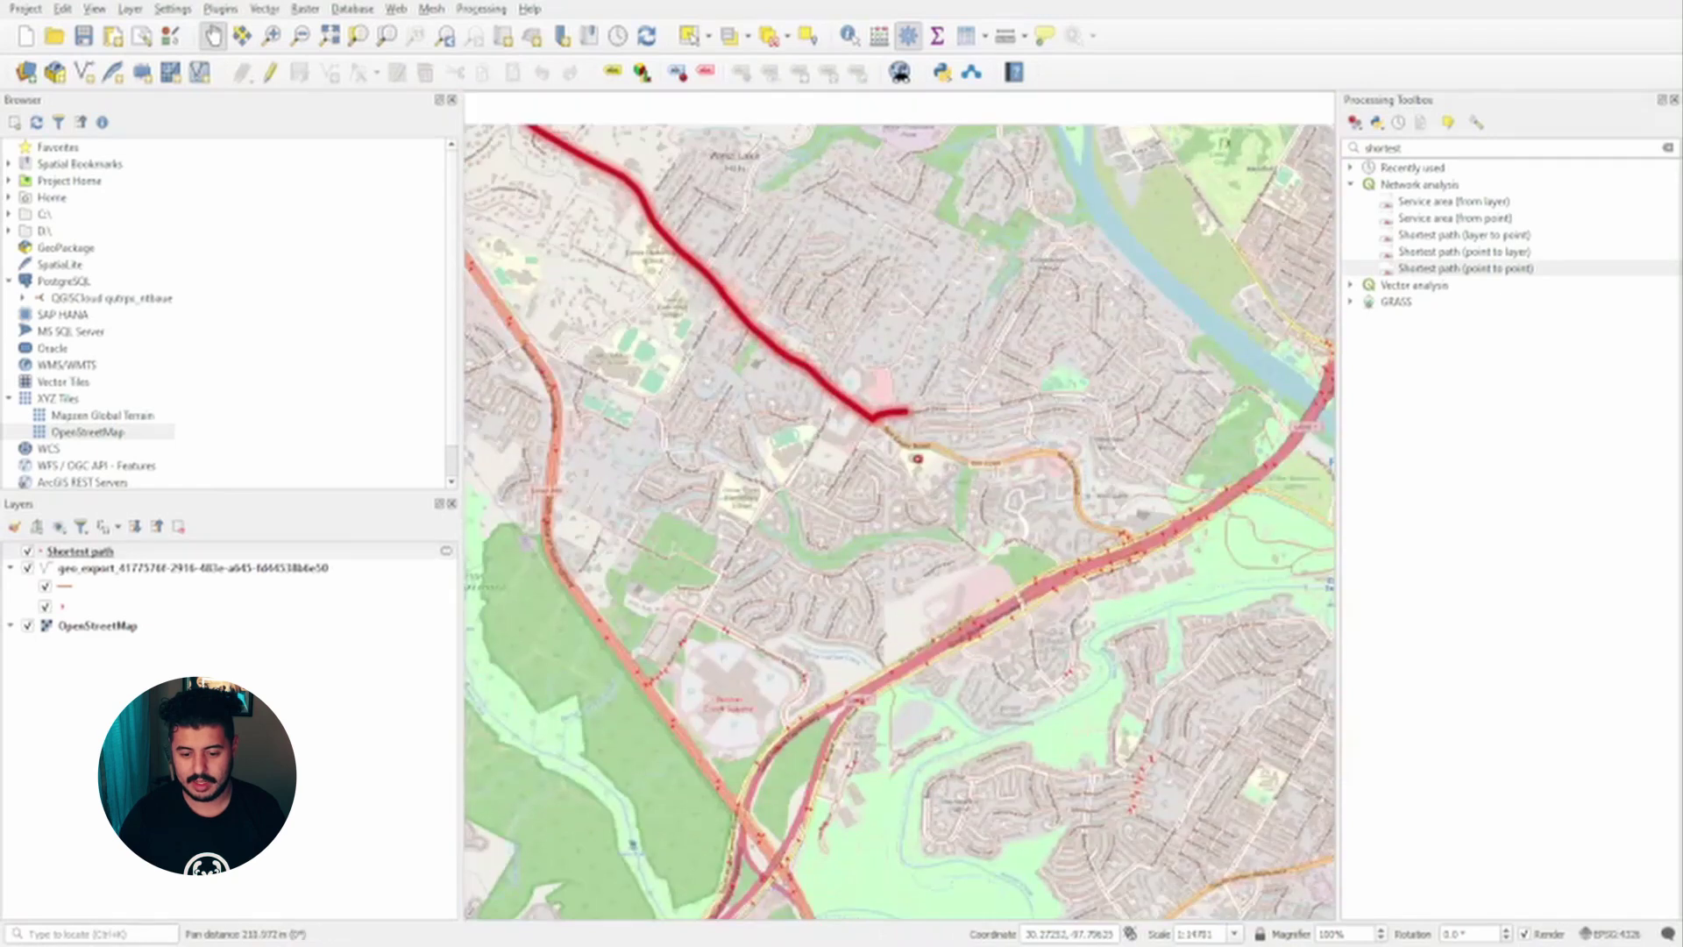
scroll(1052, 601, "up", 3)
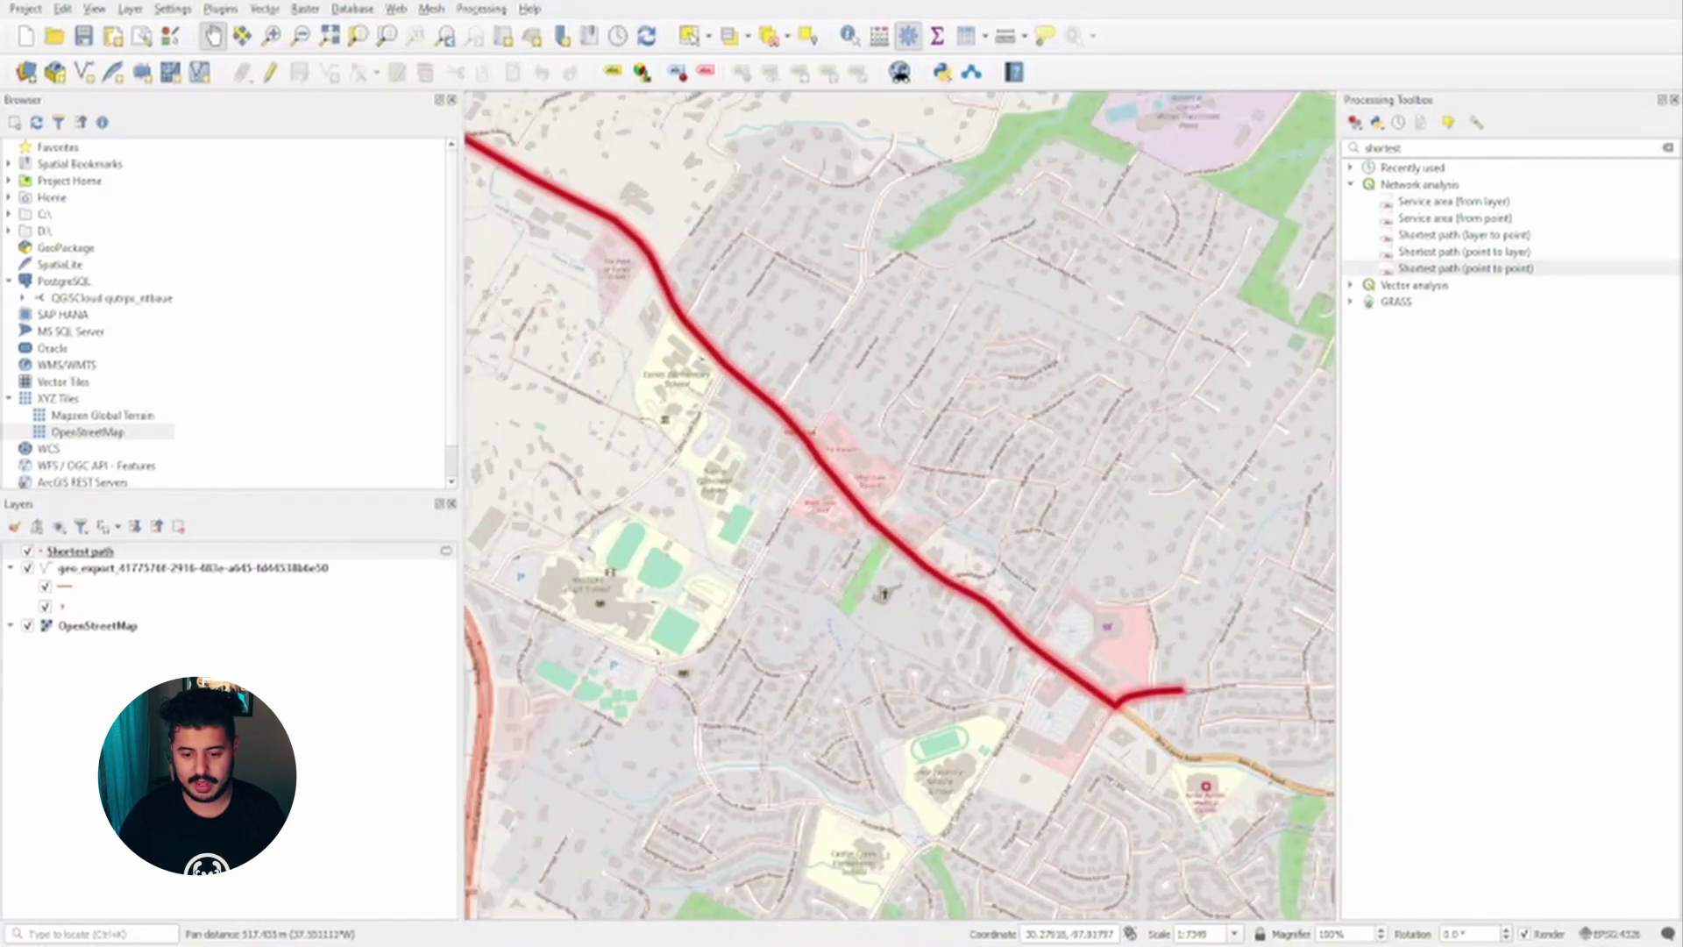
Step: Move the Shortest path layer below the geo_export road layer so the direction arrows draw over the route
left_click(80, 551)
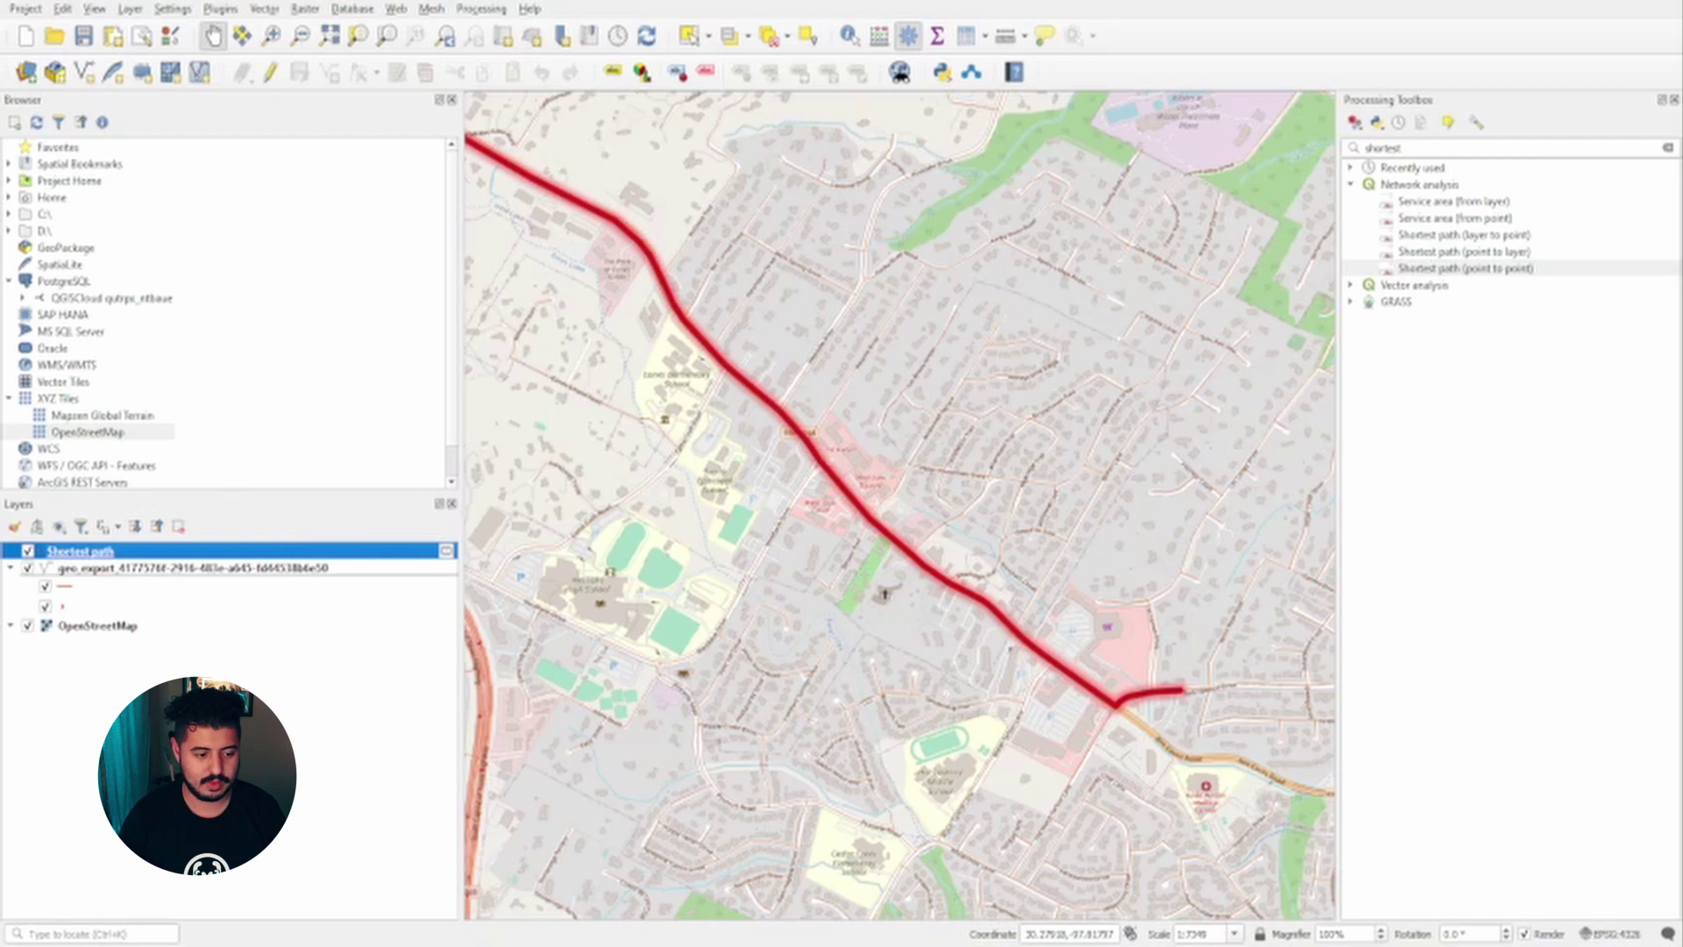
left_click_drag(80, 551, 80, 616)
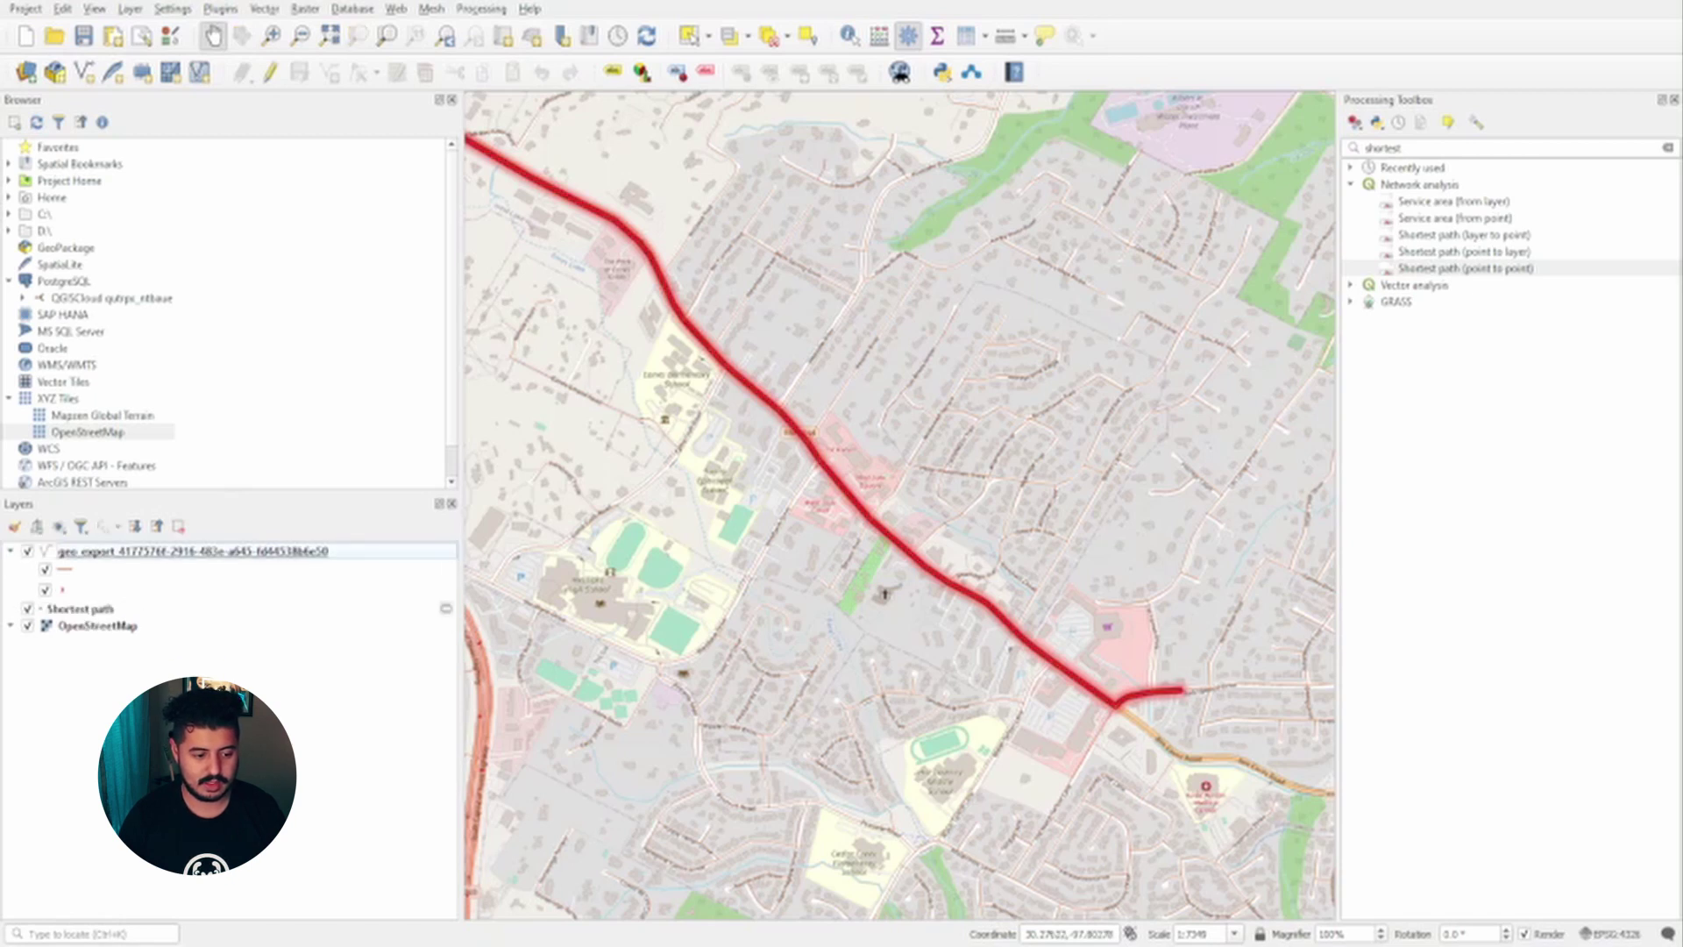
scroll(1017, 603, "down", 1)
scroll(1109, 668, "up", 4)
scroll(798, 564, "down", 5)
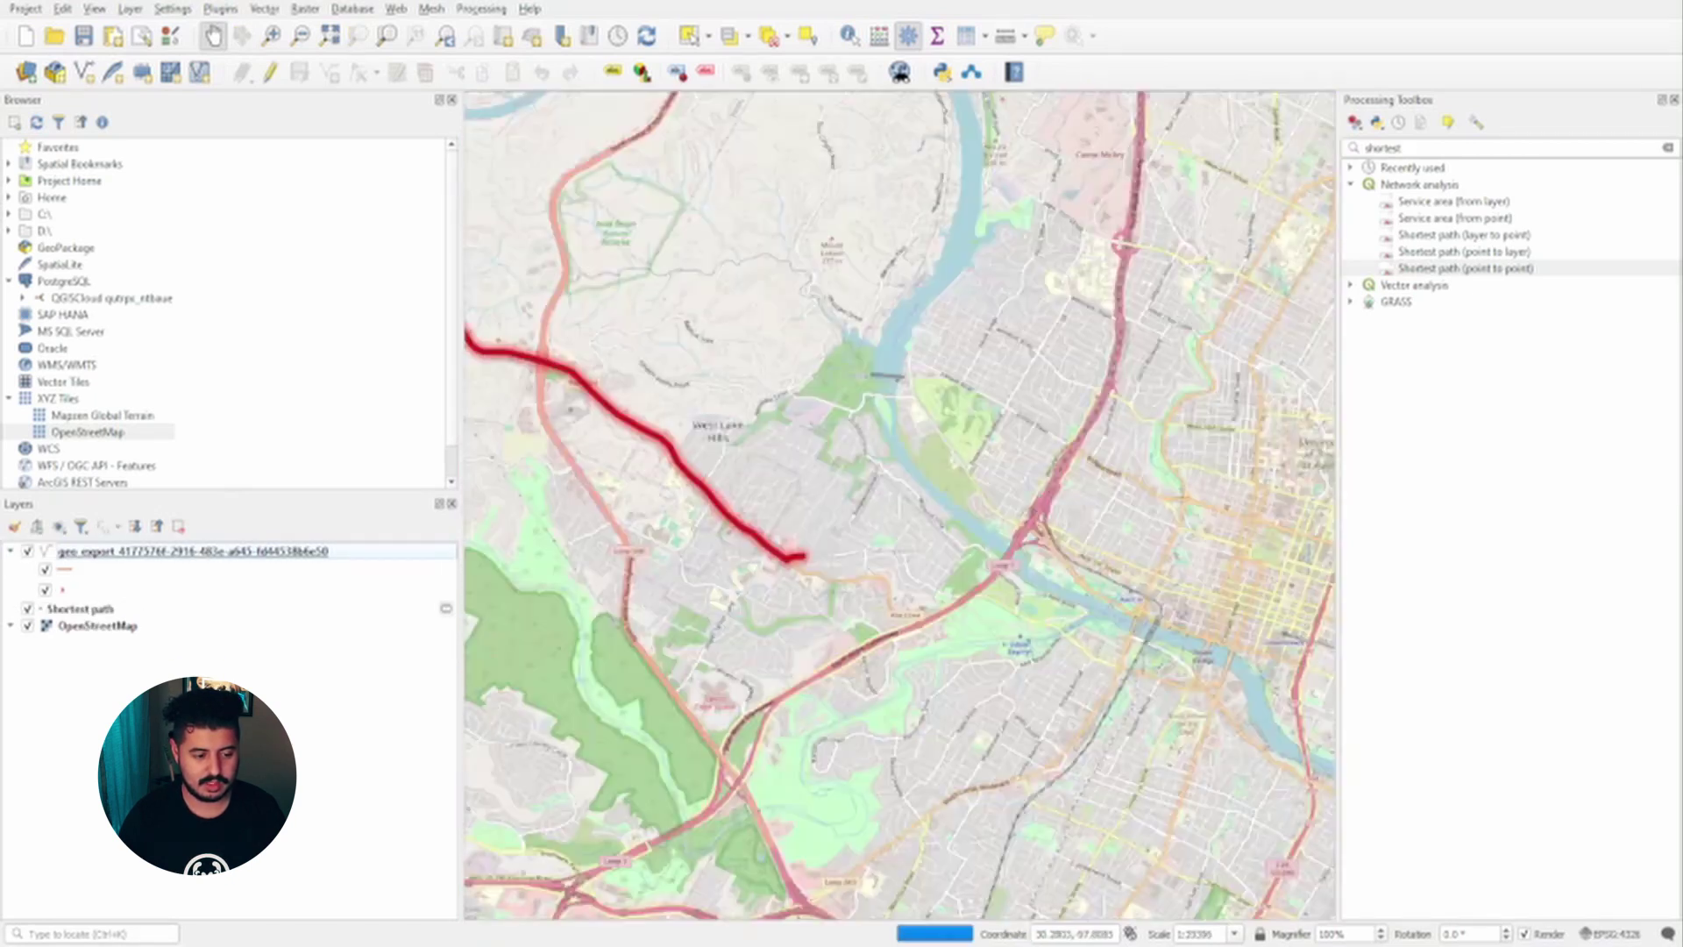
Step: Follow the route westward to Flint Rock Road and compare its course with the one-way arrows on the divided carriageways
left_click_drag(709, 506, 1114, 684)
scroll(881, 513, "up", 1)
left_click_drag(592, 384, 1047, 719)
left_click_drag(745, 526, 1064, 479)
left_click_drag(667, 570, 1097, 363)
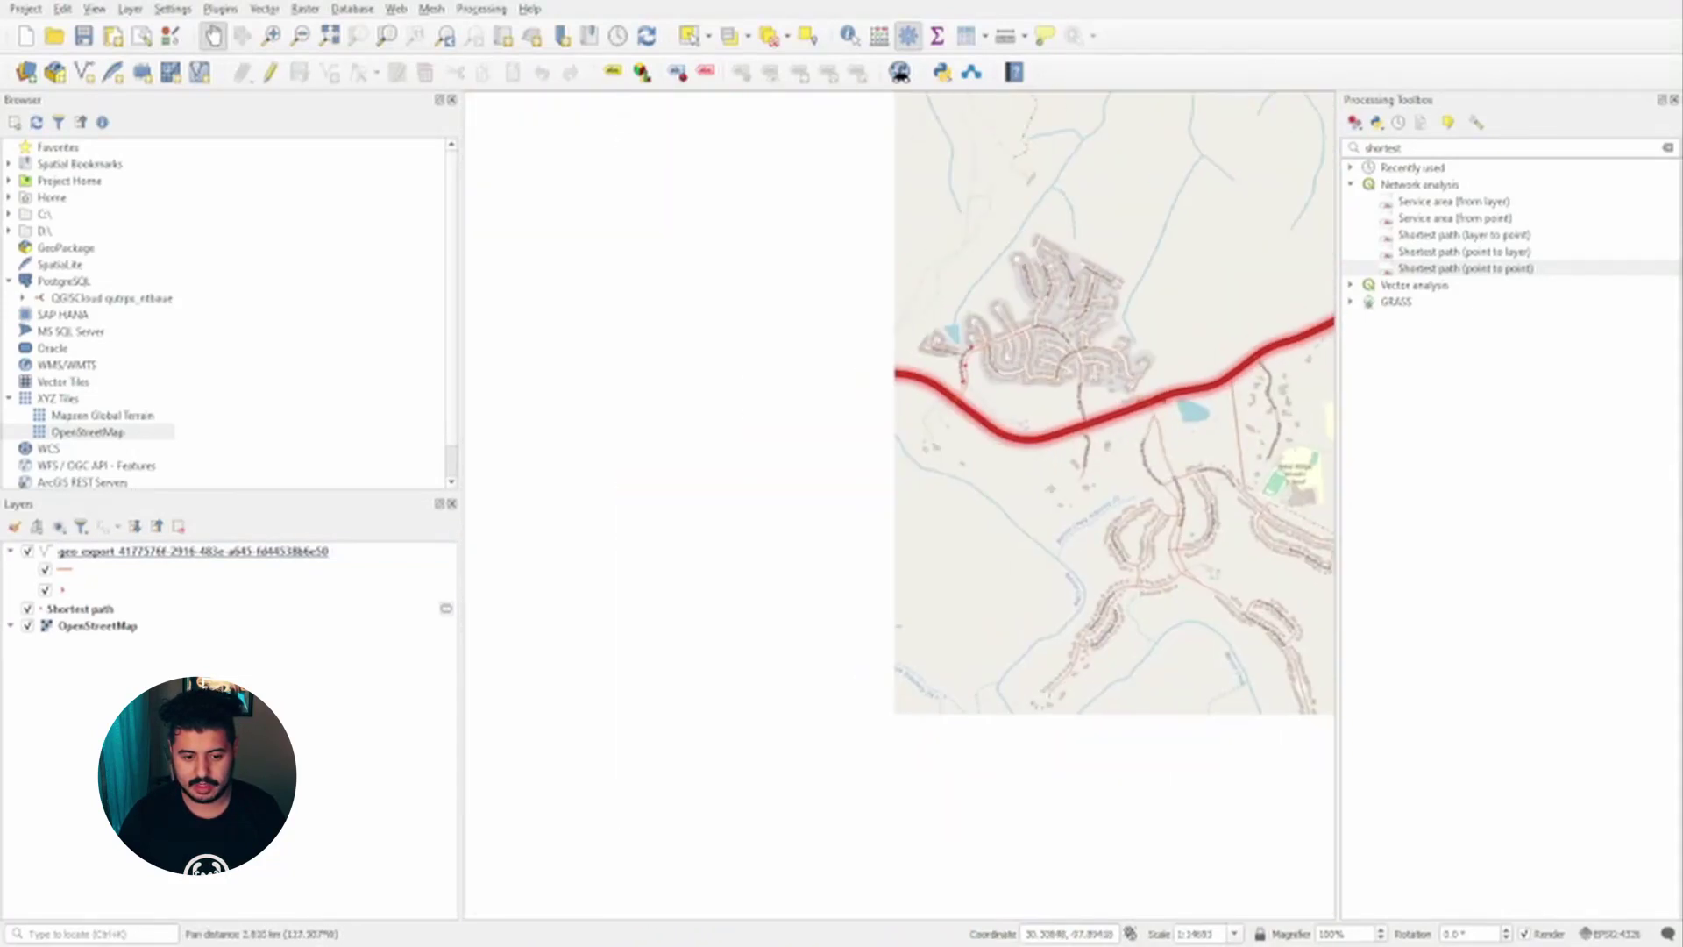
left_click_drag(666, 369, 919, 361)
left_click_drag(569, 303, 797, 418)
left_click_drag(631, 298, 876, 447)
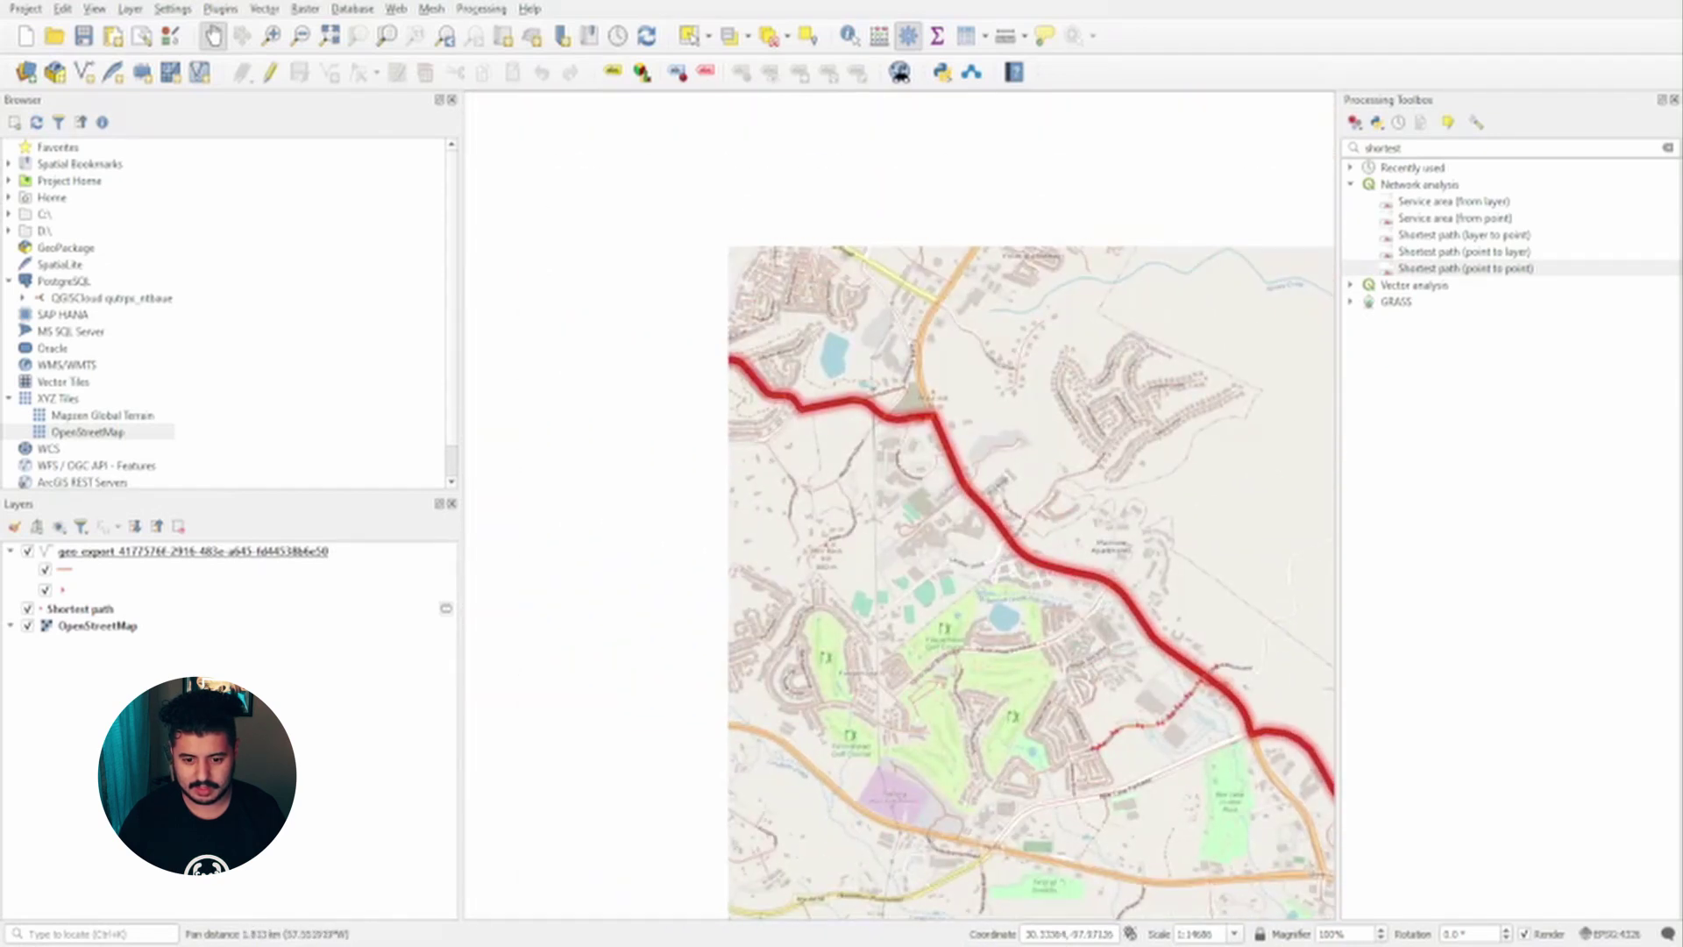
scroll(911, 423, "up", 4)
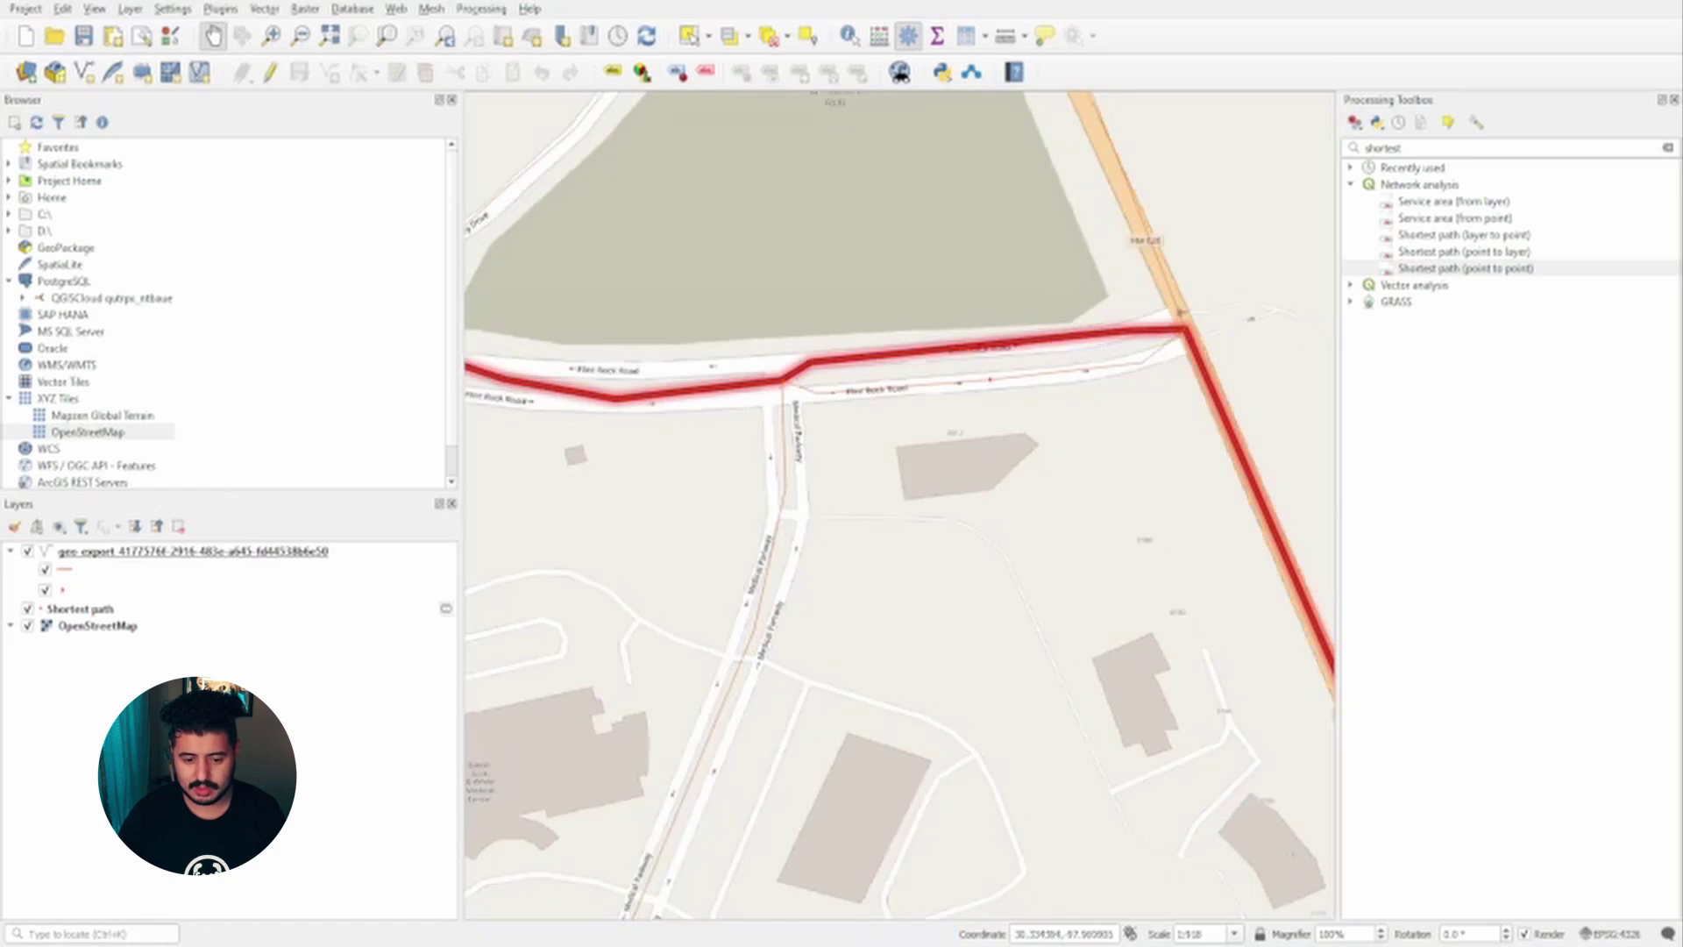
scroll(947, 366, "up", 3)
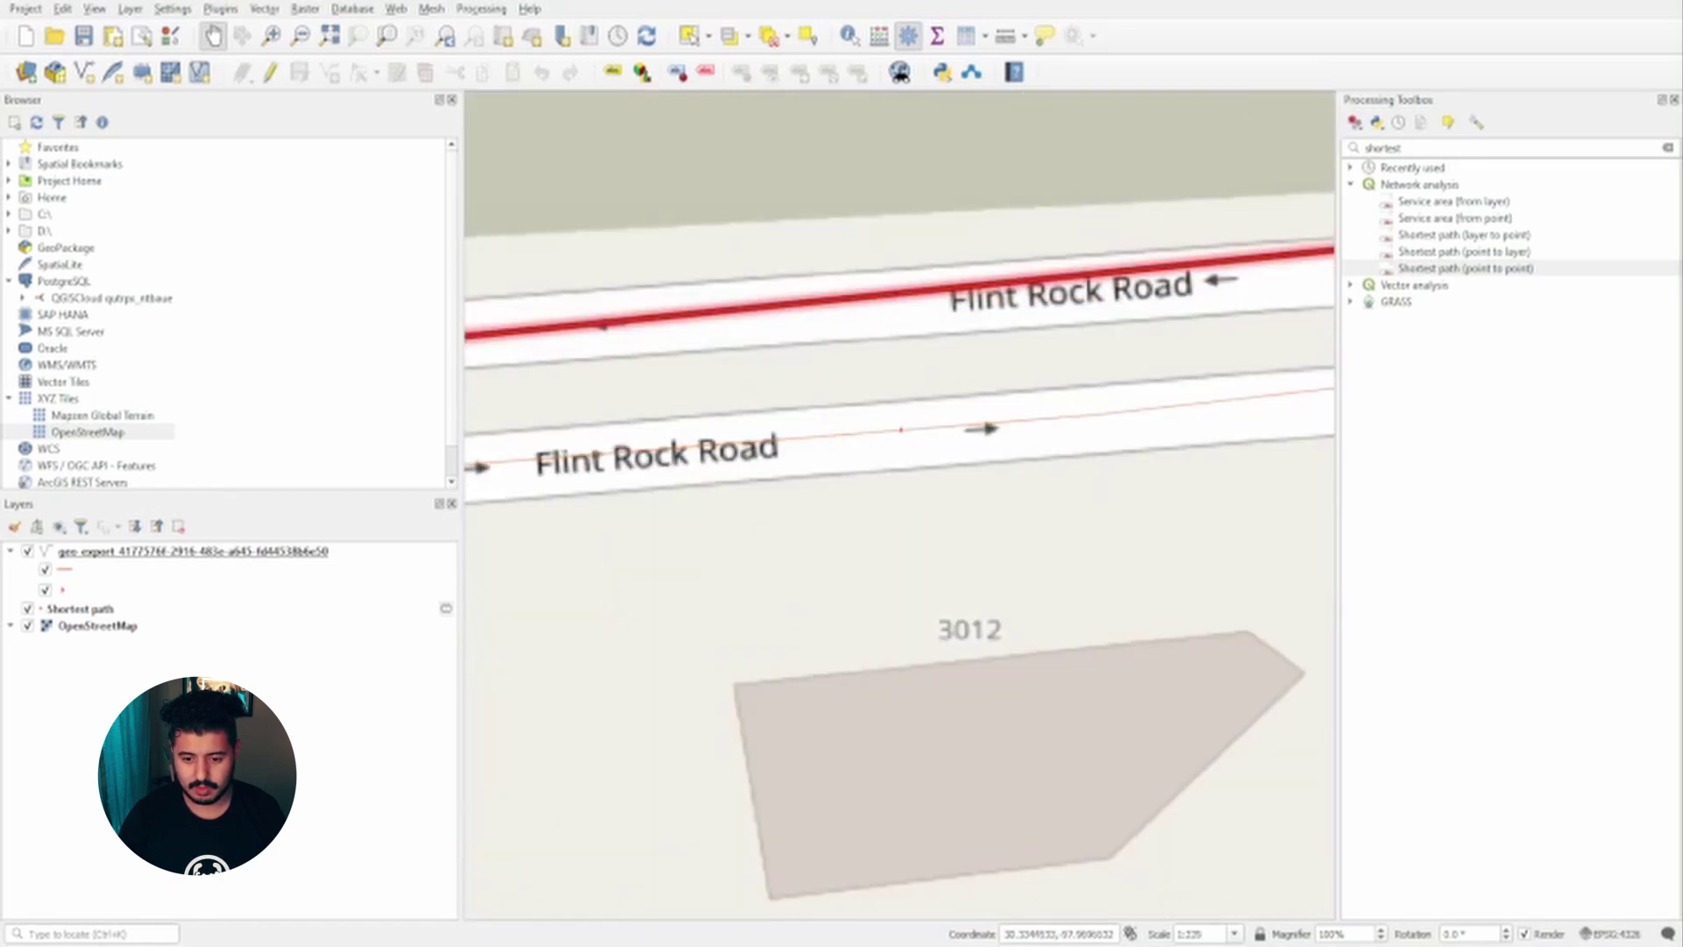
scroll(1109, 313, "down", 3)
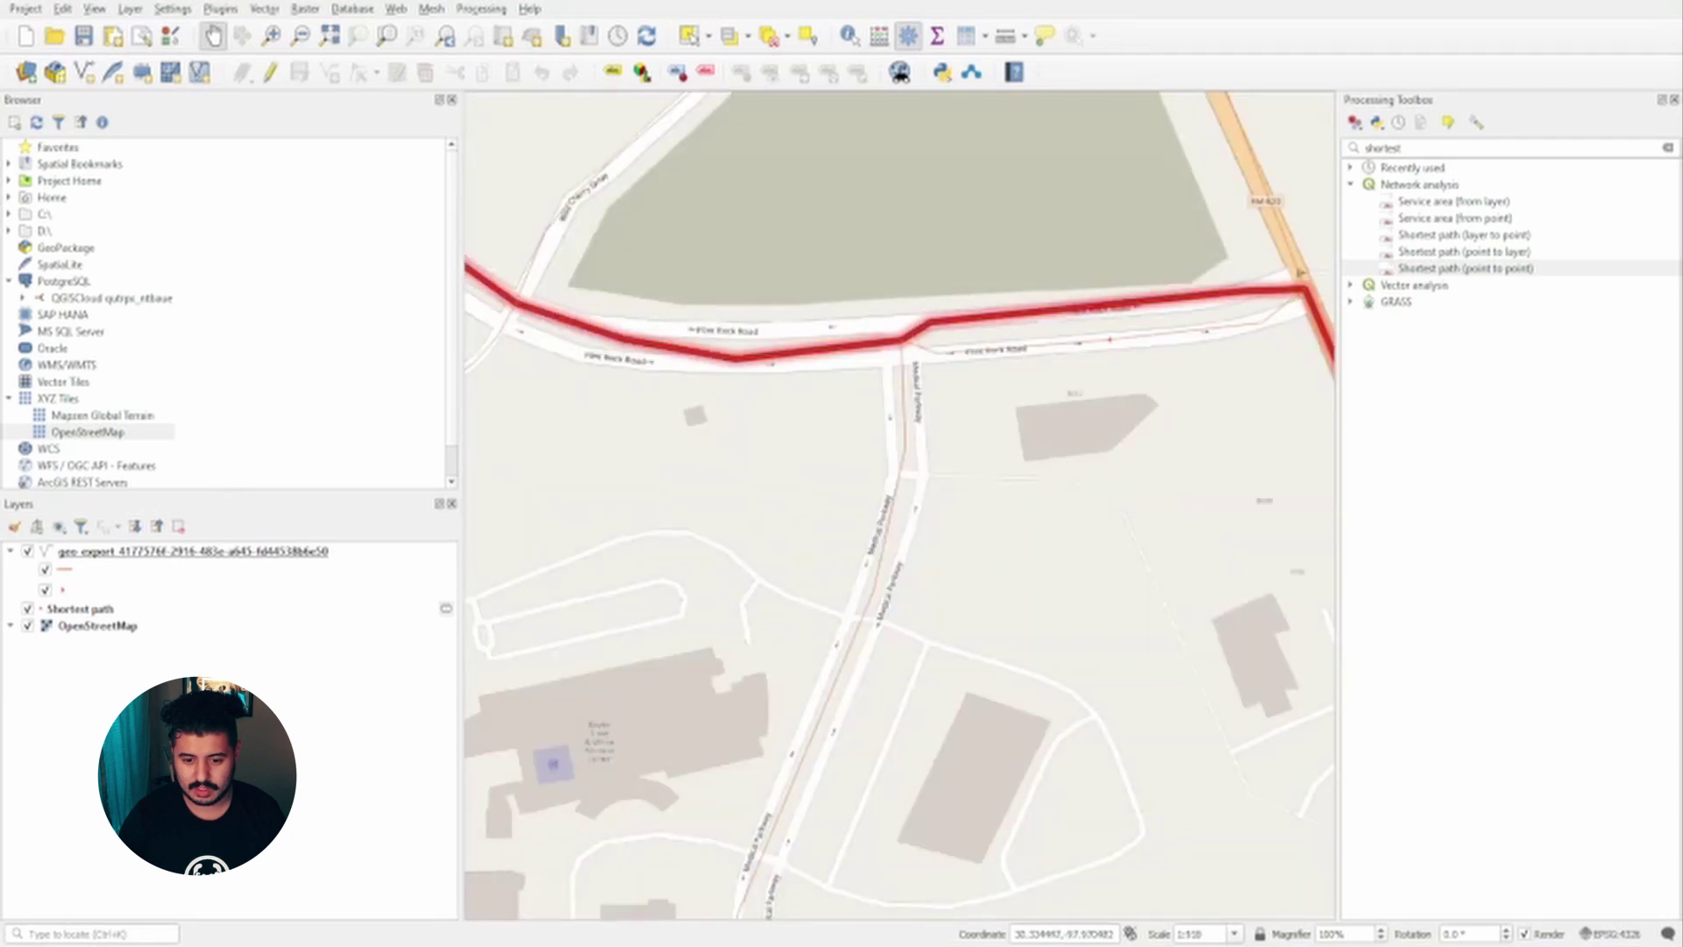